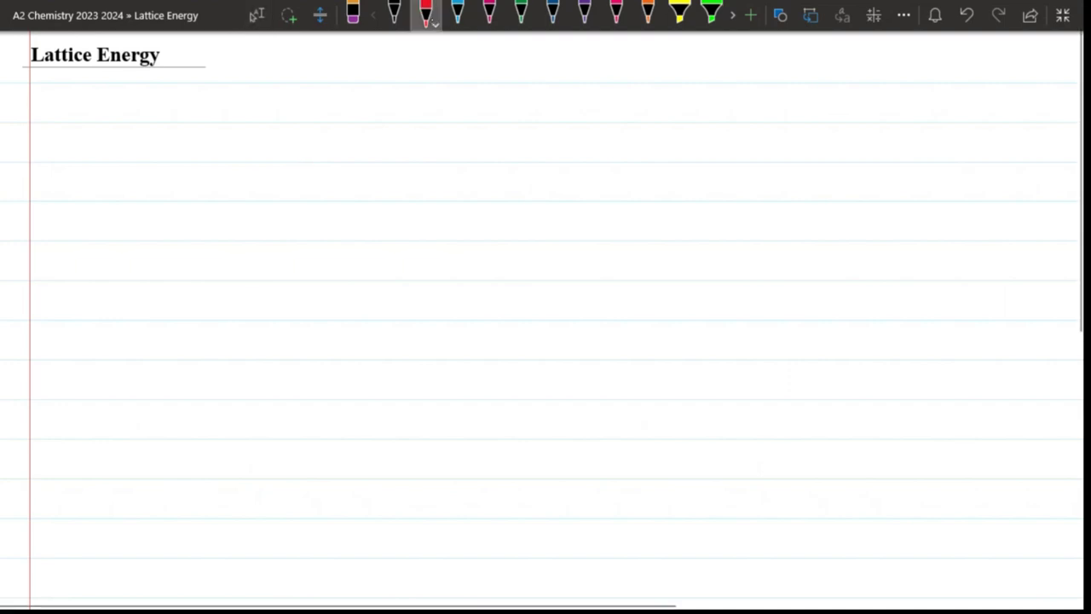
Step: Select the black pen on the Draw toolbar for handwriting
click(400, 15)
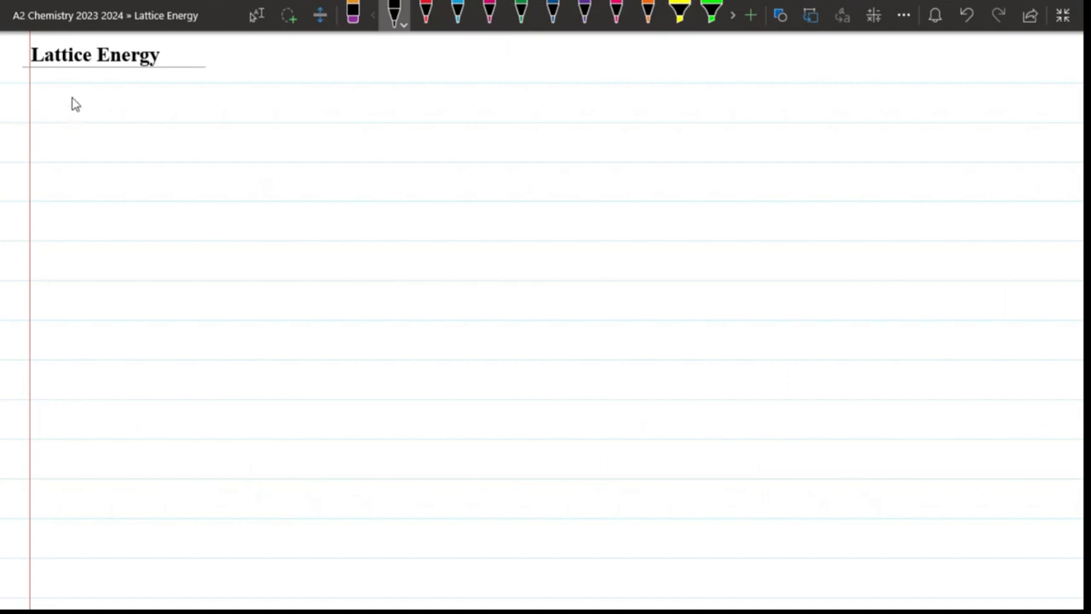
Step: Handwrite 'Enthalpy → heat change measured at constant pressure', then start 'Standard Conditions are'
mouse_move(73, 102)
mouse_down()
mouse_move(70, 119)
mouse_move(92, 110)
mouse_move(225, 122)
mouse_up()
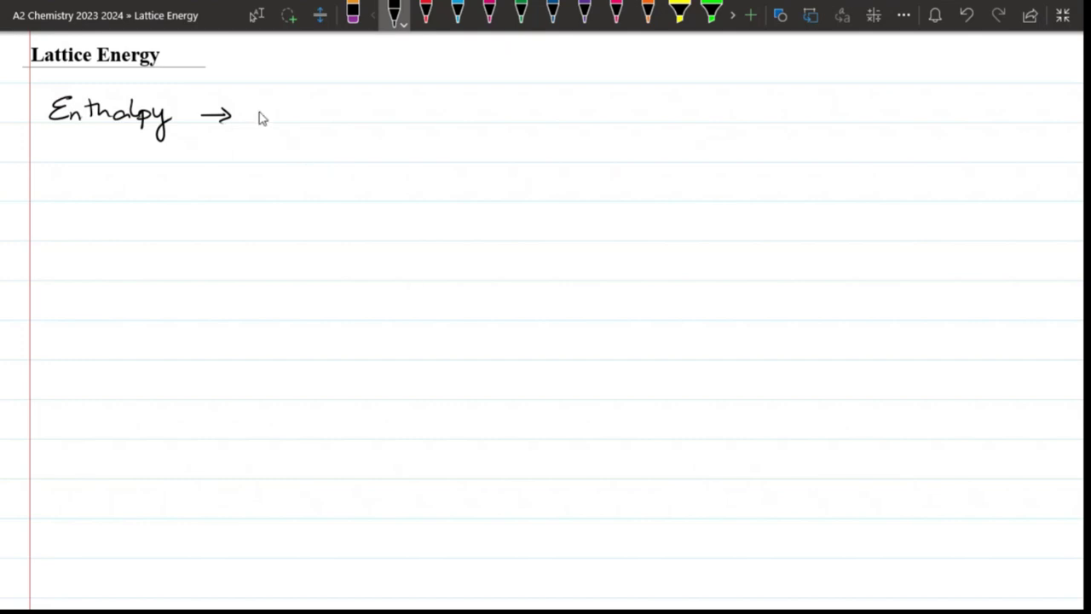
mouse_move(259, 109)
mouse_down()
mouse_move(295, 125)
mouse_move(335, 119)
mouse_move(375, 144)
mouse_move(395, 121)
mouse_move(473, 126)
mouse_up()
mouse_move(486, 116)
mouse_down()
mouse_move(494, 128)
mouse_move(603, 125)
mouse_move(631, 111)
mouse_move(697, 117)
mouse_move(701, 104)
mouse_move(714, 124)
mouse_up()
mouse_move(730, 103)
mouse_down()
mouse_move(743, 128)
mouse_move(771, 131)
mouse_up()
mouse_move(776, 116)
mouse_down()
mouse_move(792, 129)
mouse_move(787, 141)
mouse_move(815, 125)
mouse_move(881, 126)
mouse_move(890, 109)
mouse_move(920, 124)
mouse_up()
mouse_move(934, 113)
mouse_down()
mouse_move(1043, 124)
mouse_move(1067, 100)
mouse_up()
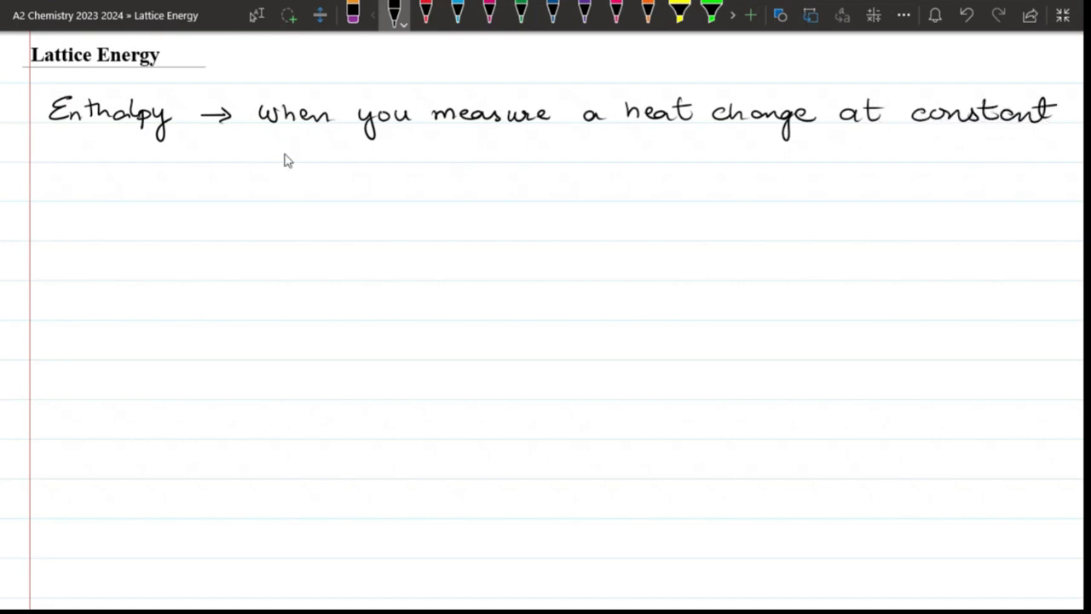
mouse_move(268, 147)
mouse_down()
mouse_move(268, 181)
mouse_move(288, 162)
mouse_move(390, 156)
mouse_up()
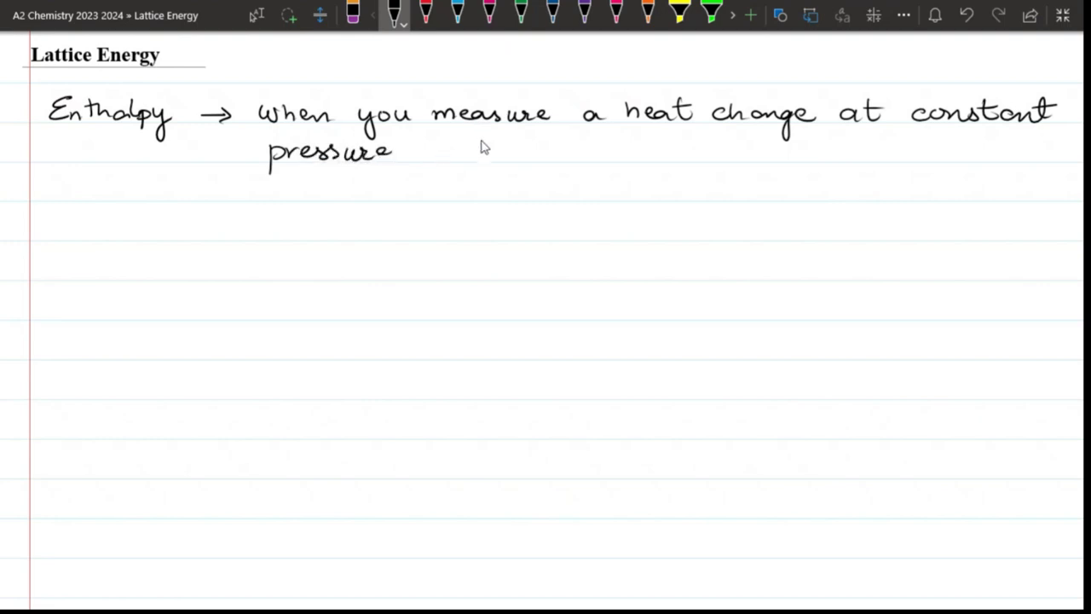
mouse_move(438, 153)
mouse_down()
mouse_move(429, 161)
mouse_move(562, 164)
mouse_move(594, 161)
mouse_move(605, 146)
mouse_move(633, 158)
mouse_move(763, 162)
mouse_move(775, 141)
mouse_move(794, 153)
mouse_move(805, 189)
mouse_up()
drag(846, 159, 951, 157)
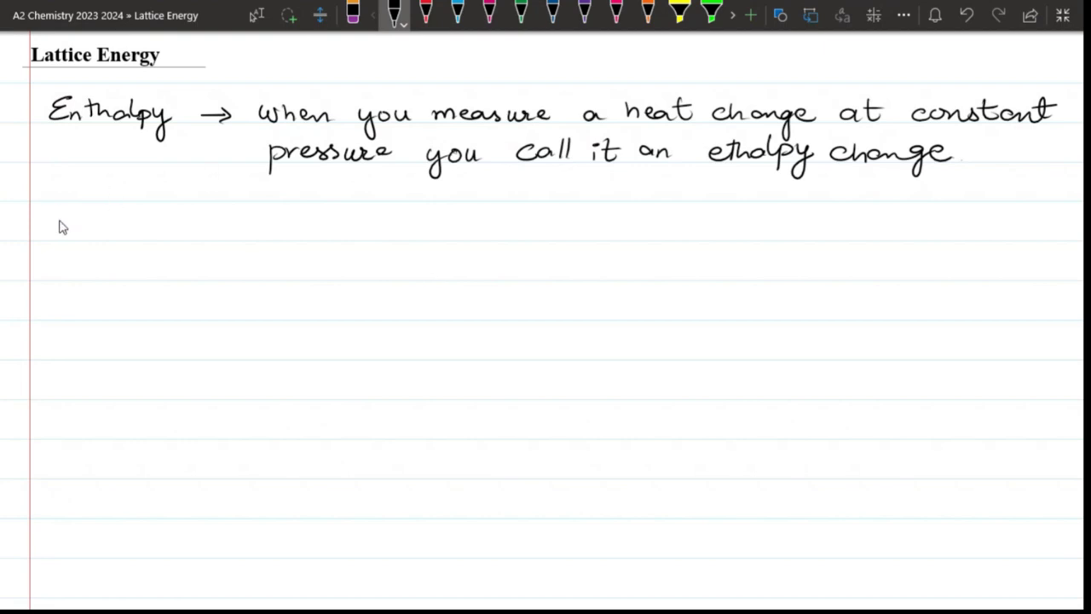
mouse_move(59, 227)
mouse_down()
mouse_move(90, 238)
mouse_move(295, 230)
mouse_move(383, 243)
mouse_move(416, 232)
mouse_up()
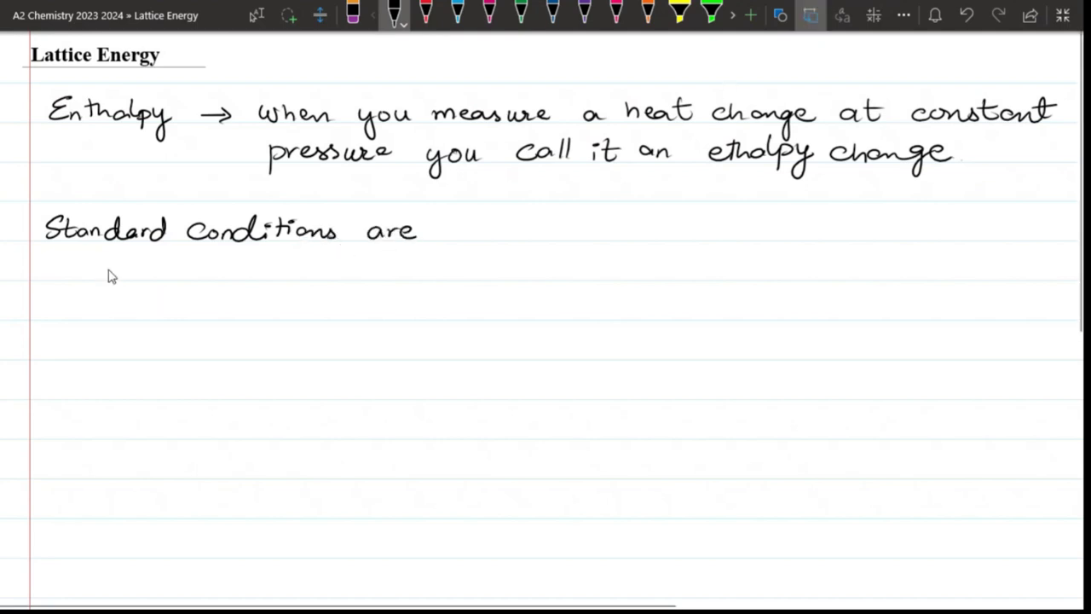
Step: Draw a neat circle bullet and write 'Pressure of 100kPa' beside it
mouse_move(114, 258)
mouse_down()
mouse_move(109, 275)
mouse_move(114, 258)
mouse_up()
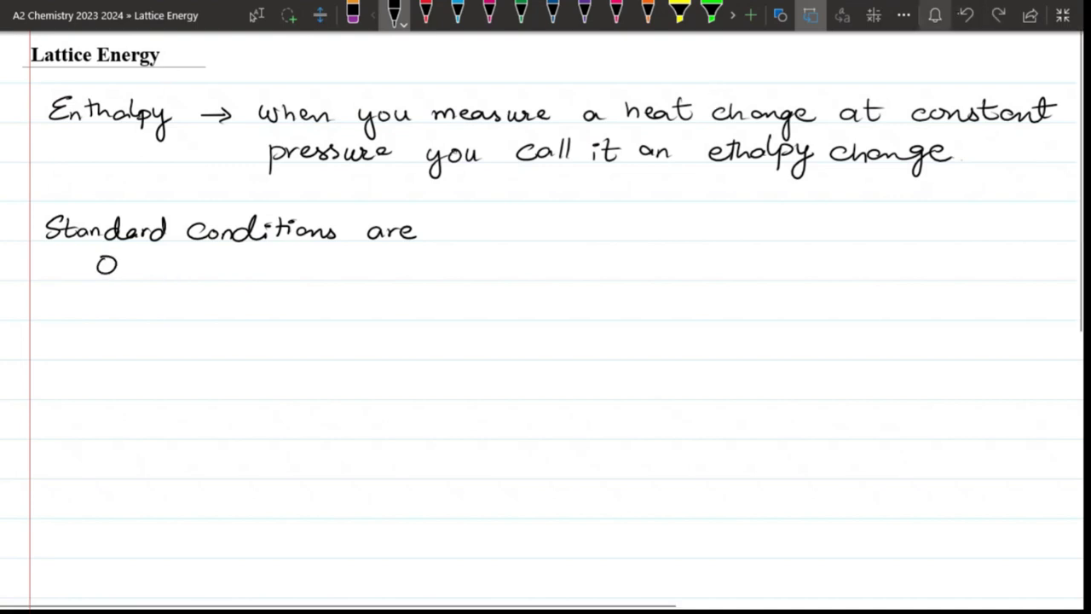
click(966, 14)
mouse_move(112, 261)
mouse_down()
mouse_move(115, 282)
mouse_move(114, 259)
mouse_move(215, 284)
mouse_up()
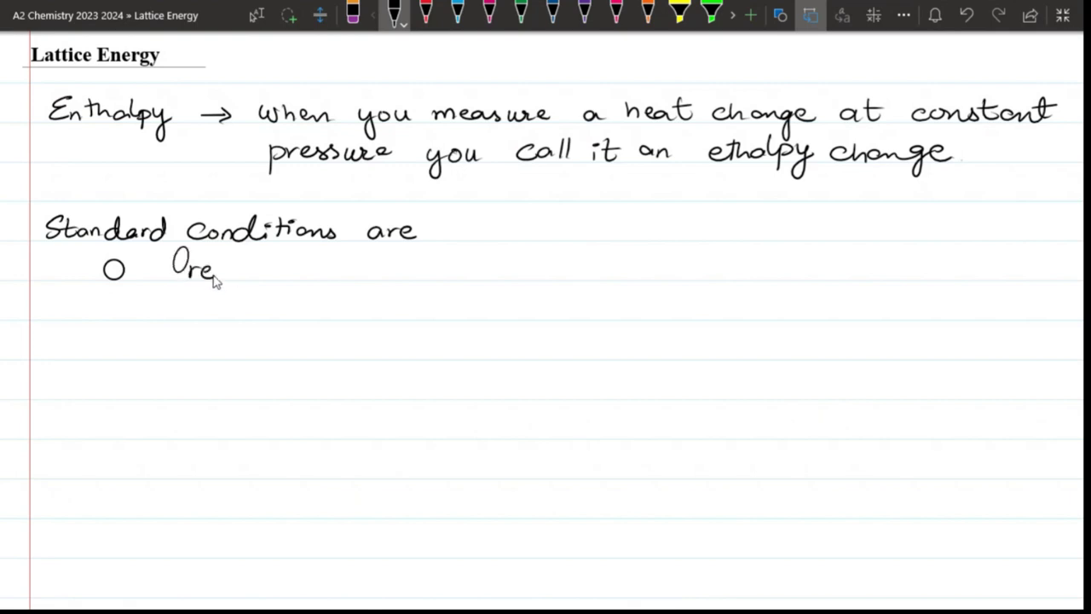
key(ctrl+z)
key(ctrl+z)
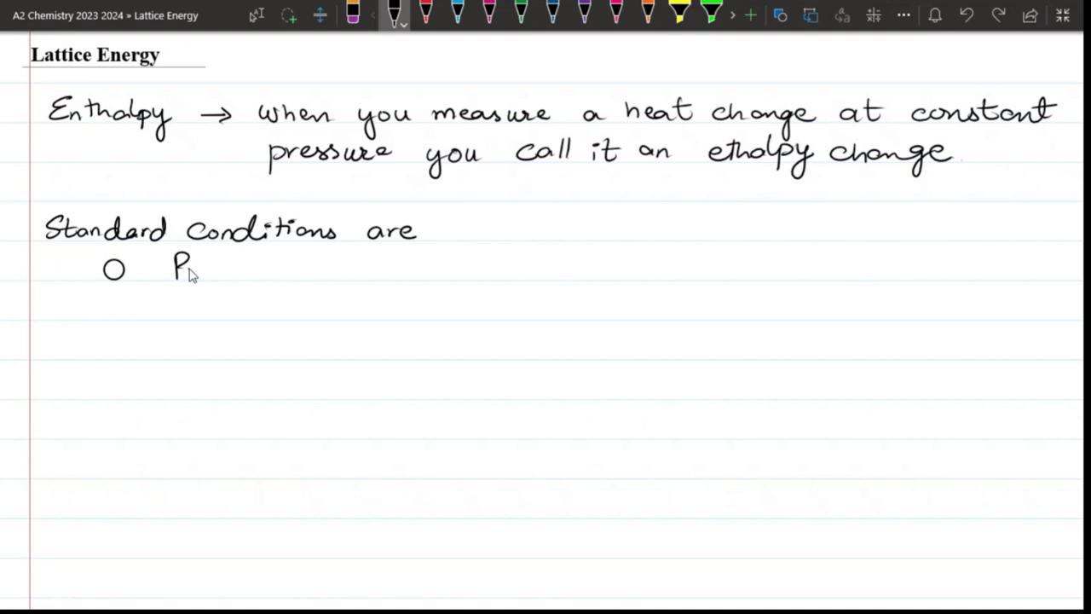
mouse_move(189, 269)
mouse_down()
mouse_move(207, 280)
mouse_move(344, 270)
mouse_move(343, 286)
mouse_up()
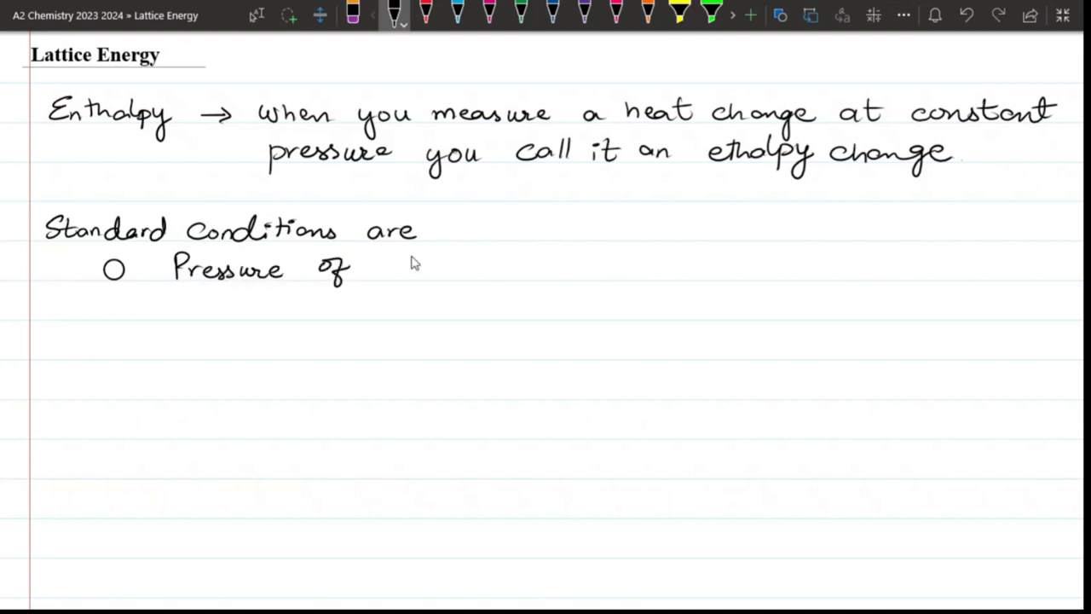
drag(413, 260, 505, 278)
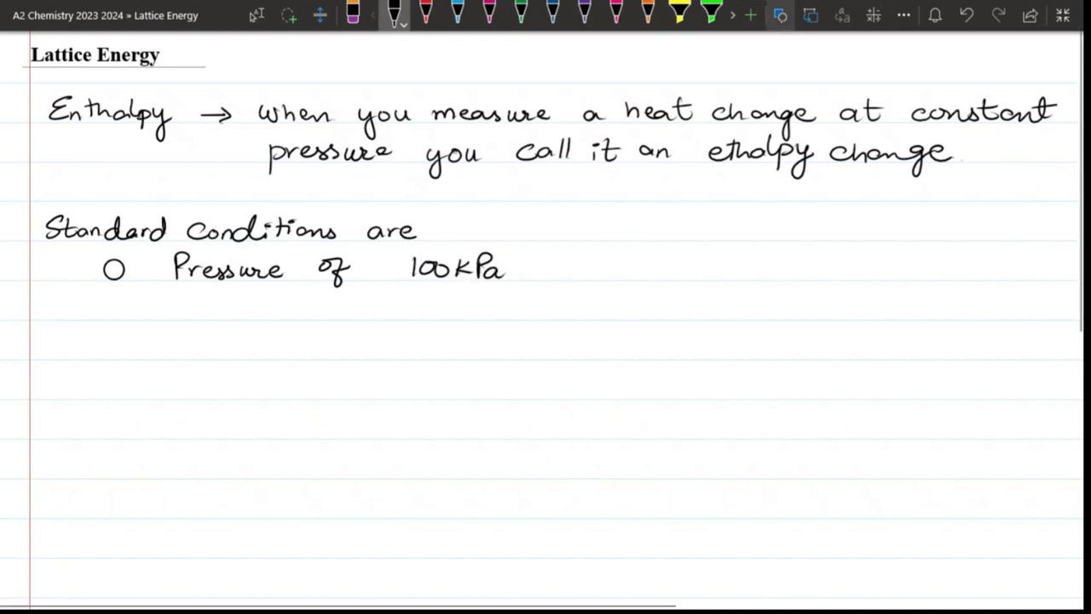
Step: Add bullets for 'Temp of 298K (25°C)' and 'Conc. of 1mol/dm³'
mouse_move(119, 295)
mouse_down()
mouse_move(119, 317)
mouse_move(121, 295)
mouse_move(213, 324)
mouse_move(249, 317)
mouse_move(312, 331)
mouse_move(319, 319)
mouse_up()
mouse_move(388, 300)
mouse_down()
mouse_move(391, 314)
mouse_move(415, 307)
mouse_move(417, 319)
mouse_move(444, 301)
mouse_move(523, 316)
mouse_move(566, 298)
mouse_move(601, 324)
mouse_up()
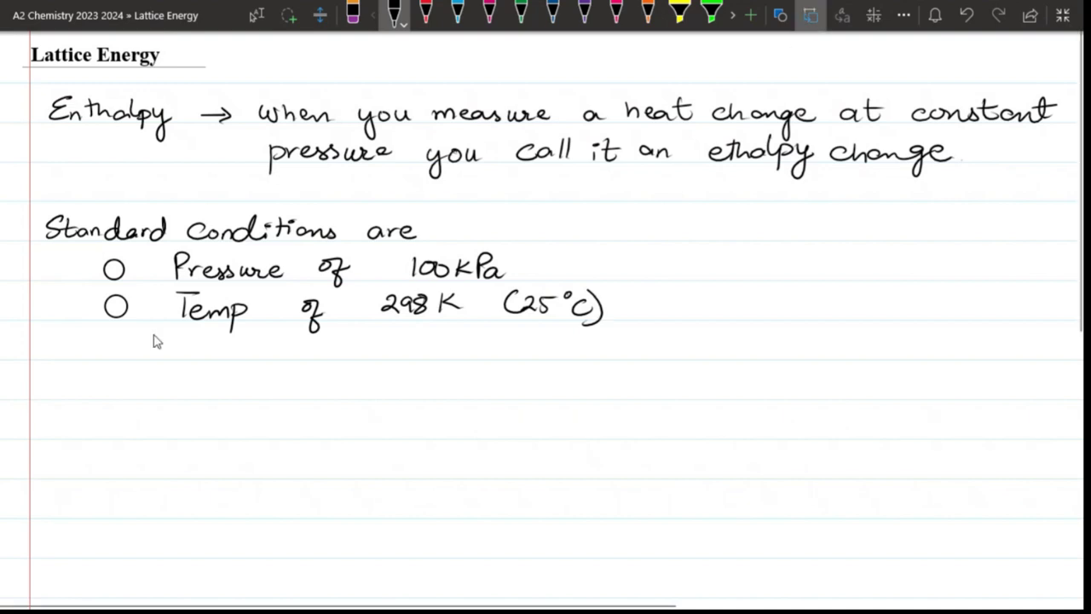
drag(115, 335, 116, 337)
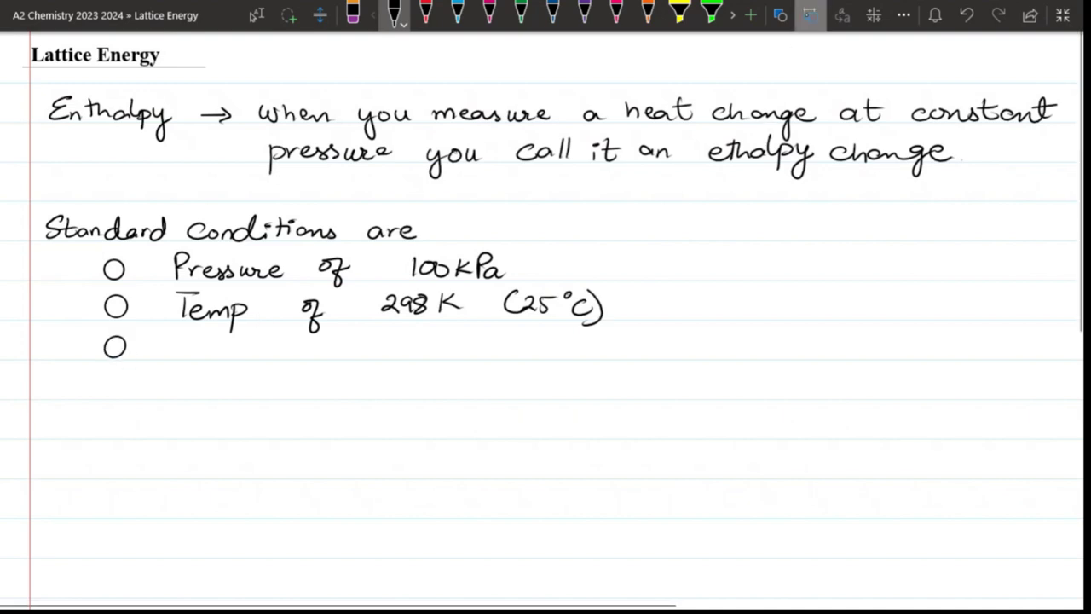
mouse_move(195, 333)
mouse_down()
mouse_move(189, 352)
mouse_move(297, 349)
mouse_move(300, 371)
mouse_up()
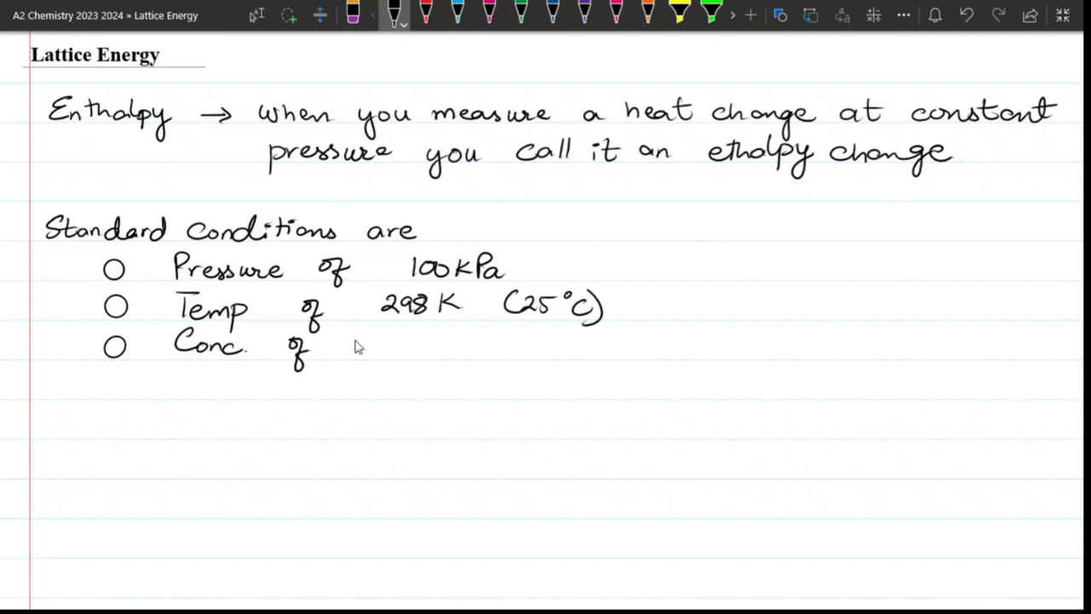
mouse_move(350, 341)
mouse_down()
mouse_move(351, 359)
mouse_move(388, 349)
mouse_up()
mouse_move(398, 340)
mouse_down()
mouse_move(406, 362)
mouse_move(468, 346)
mouse_up()
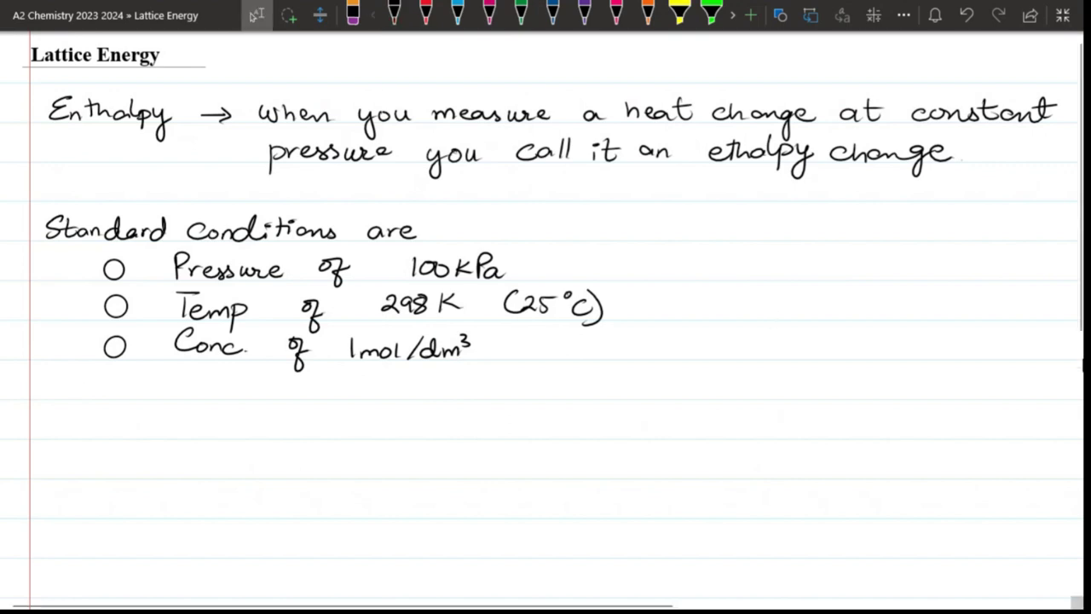
Step: Handwrite the heading 'Standard Enthalpy Change of Formation' below the standard conditions
scroll(774, 316, down, 1)
scroll(1049, 417, down, 5)
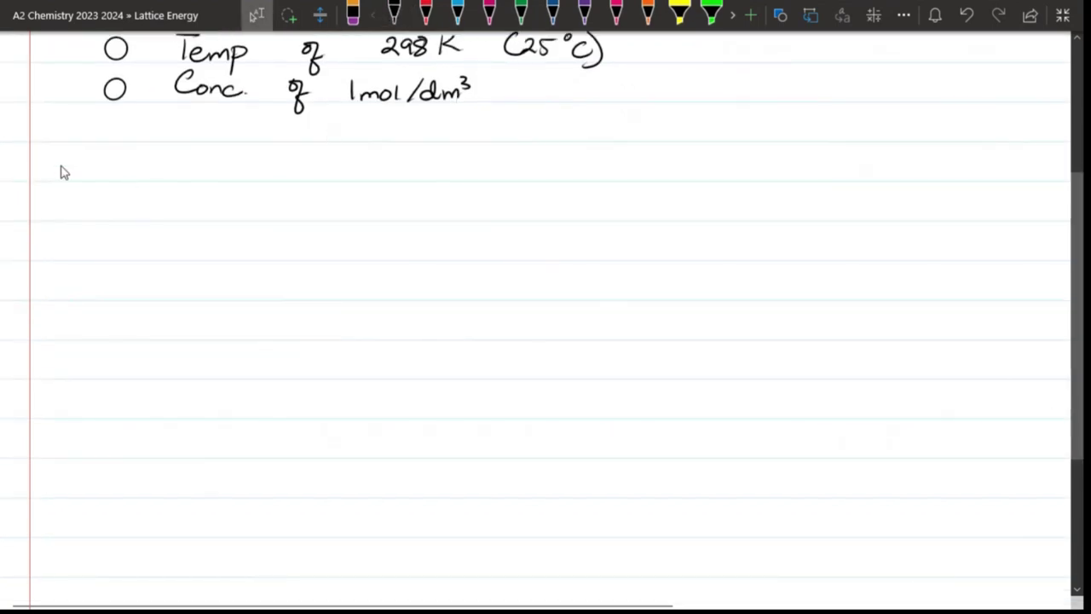
mouse_move(60, 155)
mouse_down()
mouse_move(38, 179)
mouse_move(175, 165)
mouse_move(232, 182)
mouse_move(248, 171)
mouse_move(328, 183)
mouse_move(390, 169)
mouse_move(416, 189)
mouse_move(431, 175)
mouse_move(546, 165)
mouse_move(601, 184)
mouse_move(736, 175)
mouse_up()
Step: Underline the heading with a straight line shape and select the red pen
click(780, 15)
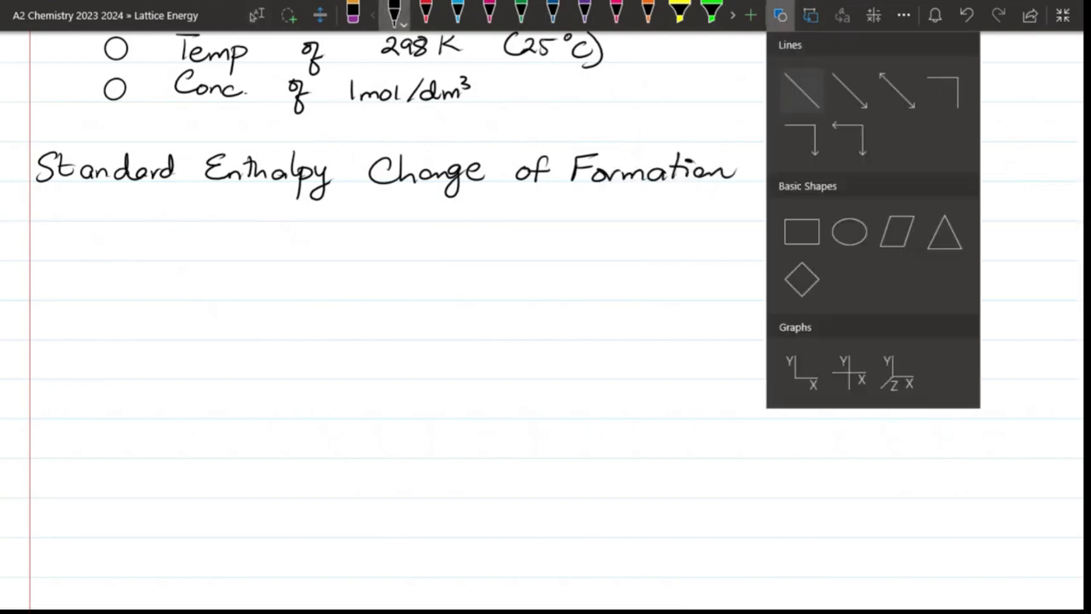
click(780, 15)
mouse_move(34, 183)
mouse_down()
mouse_move(706, 207)
mouse_move(747, 189)
mouse_up()
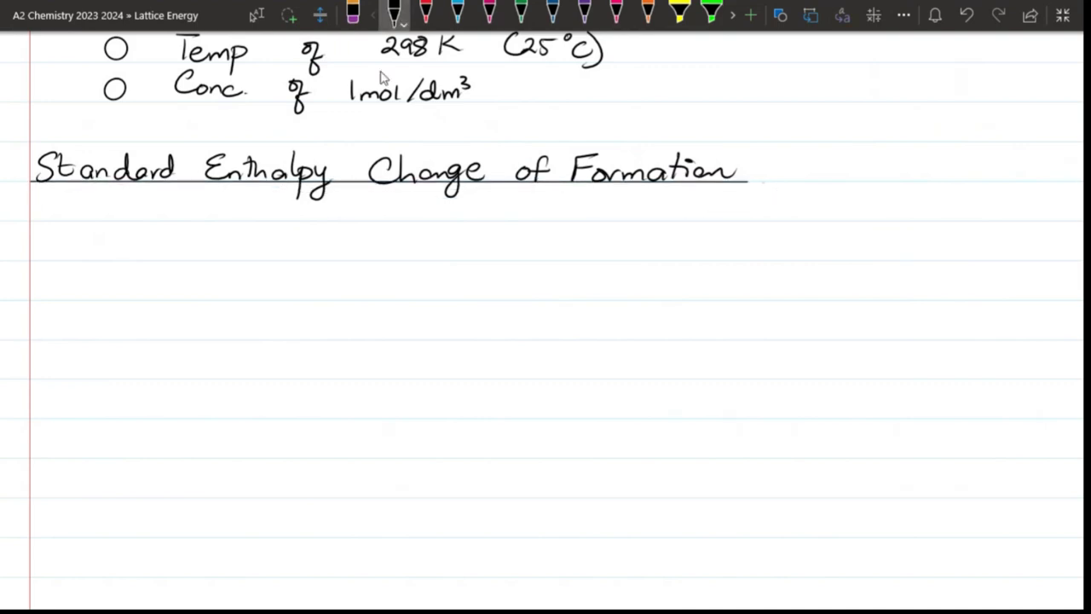
click(425, 13)
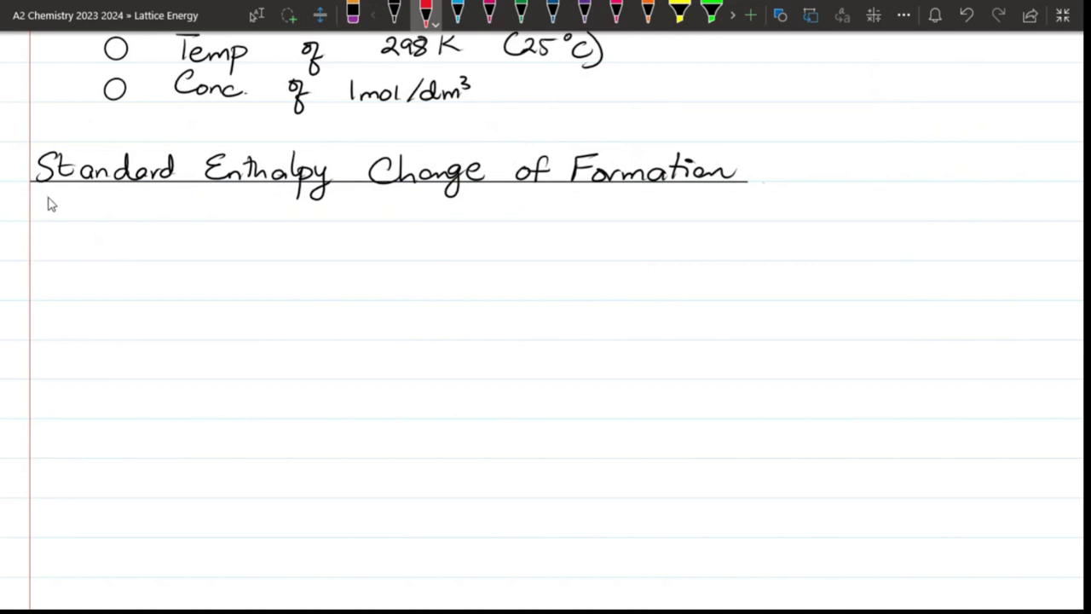
Step: Handwrite in red, over two lines, the one-mole-from-elements formation definition under standard conditions
mouse_move(44, 196)
mouse_down()
mouse_move(51, 228)
mouse_move(175, 209)
mouse_move(694, 219)
mouse_move(762, 217)
mouse_move(774, 205)
mouse_move(1035, 218)
mouse_move(1061, 205)
mouse_move(1059, 227)
mouse_up()
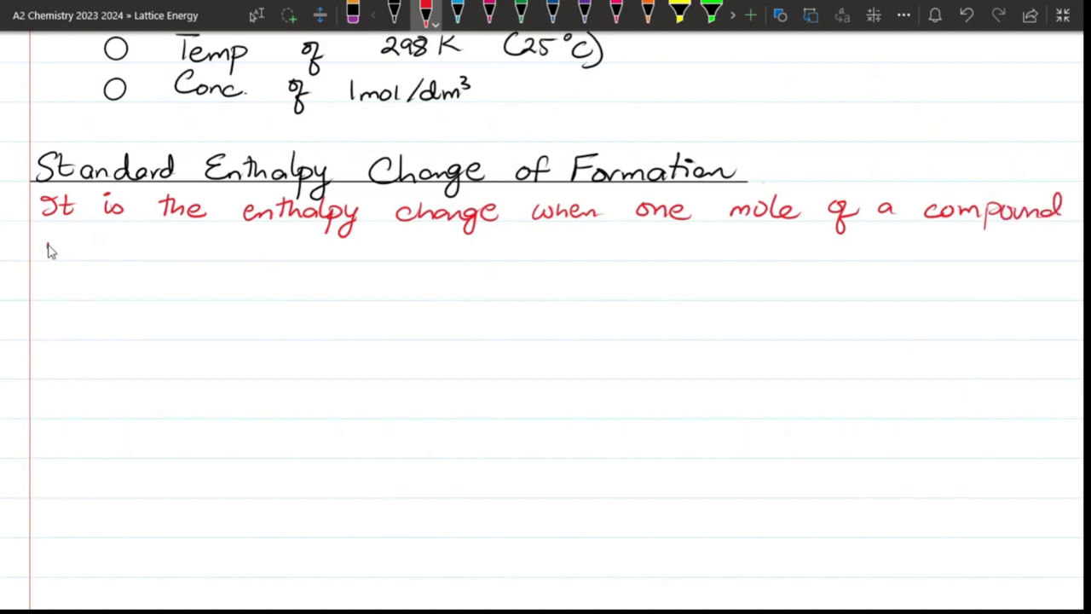
mouse_move(46, 246)
mouse_down()
mouse_move(189, 257)
mouse_move(327, 245)
mouse_move(344, 258)
mouse_move(789, 258)
mouse_move(831, 247)
mouse_move(872, 250)
mouse_move(852, 261)
mouse_move(880, 264)
mouse_move(1066, 251)
mouse_move(1065, 273)
mouse_up()
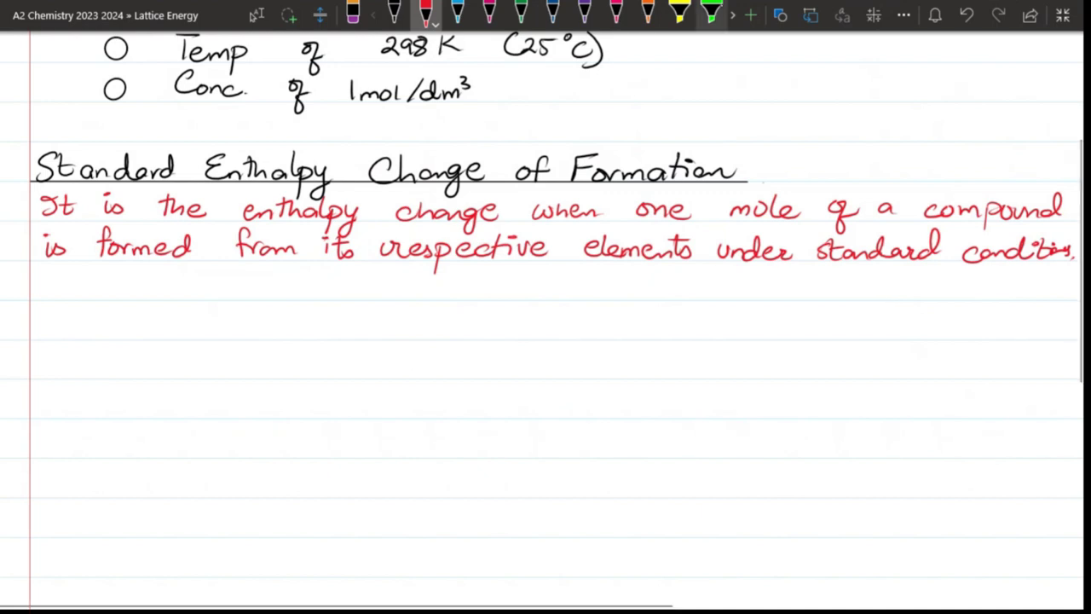
Step: Try and undo a pink highlight under 'standard conditions', then start the next black heading
click(732, 15)
click(712, 15)
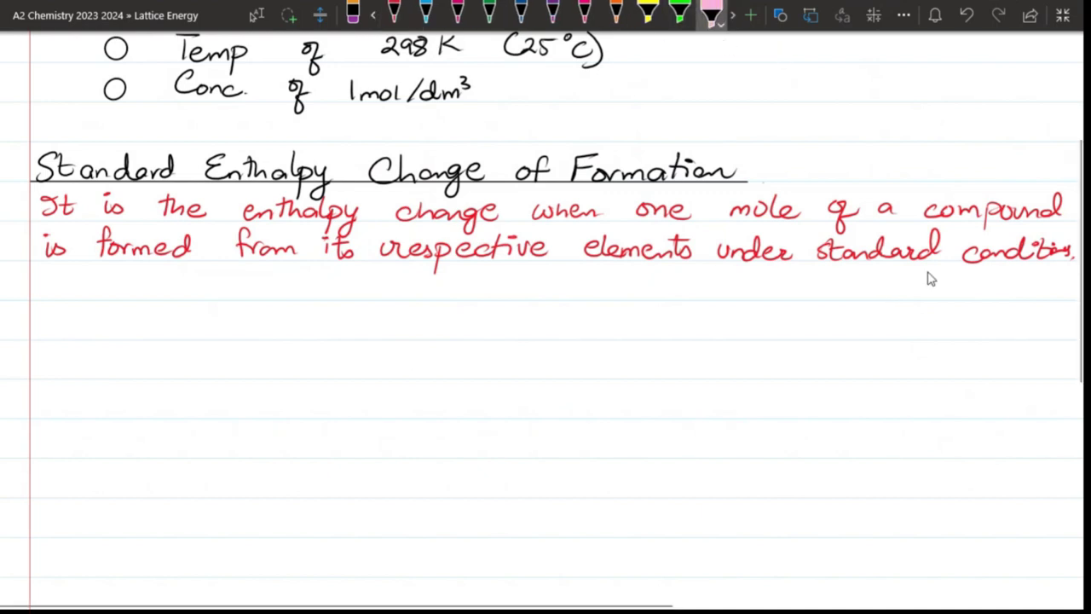
drag(717, 256, 1031, 254)
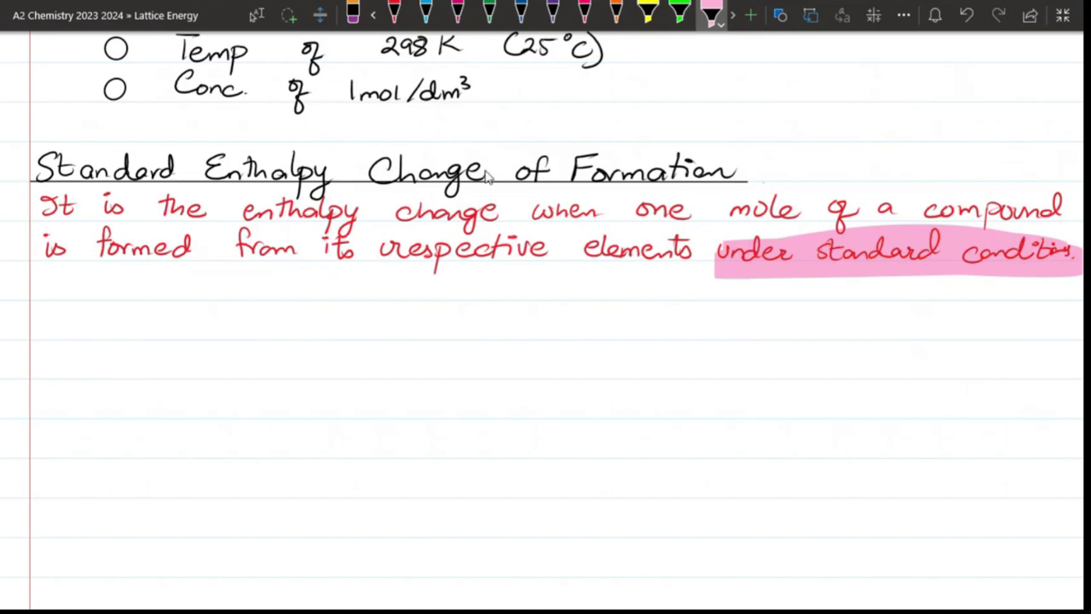
click(967, 15)
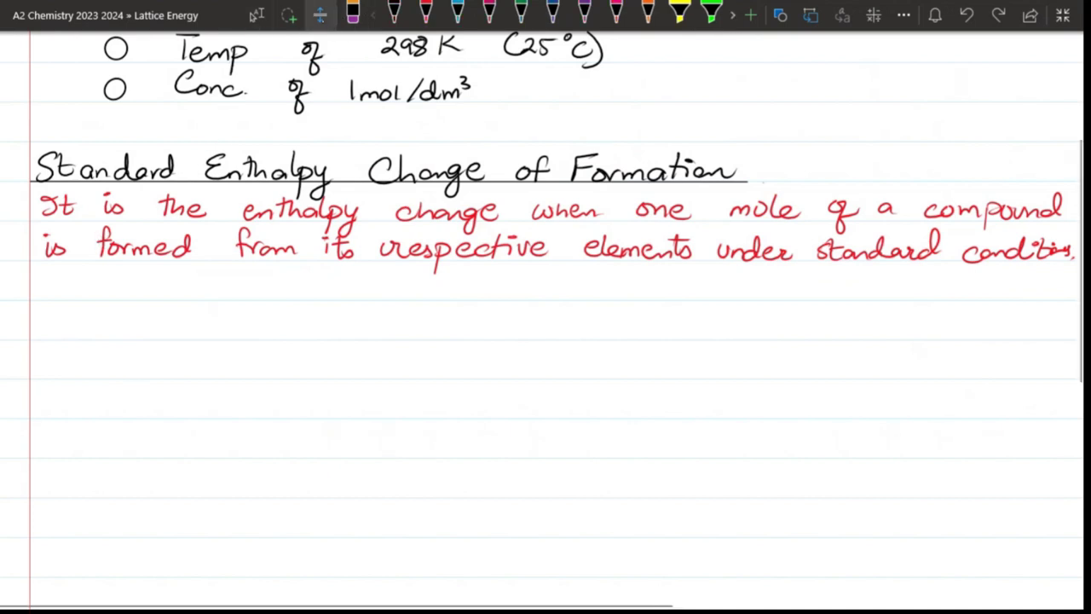
click(394, 13)
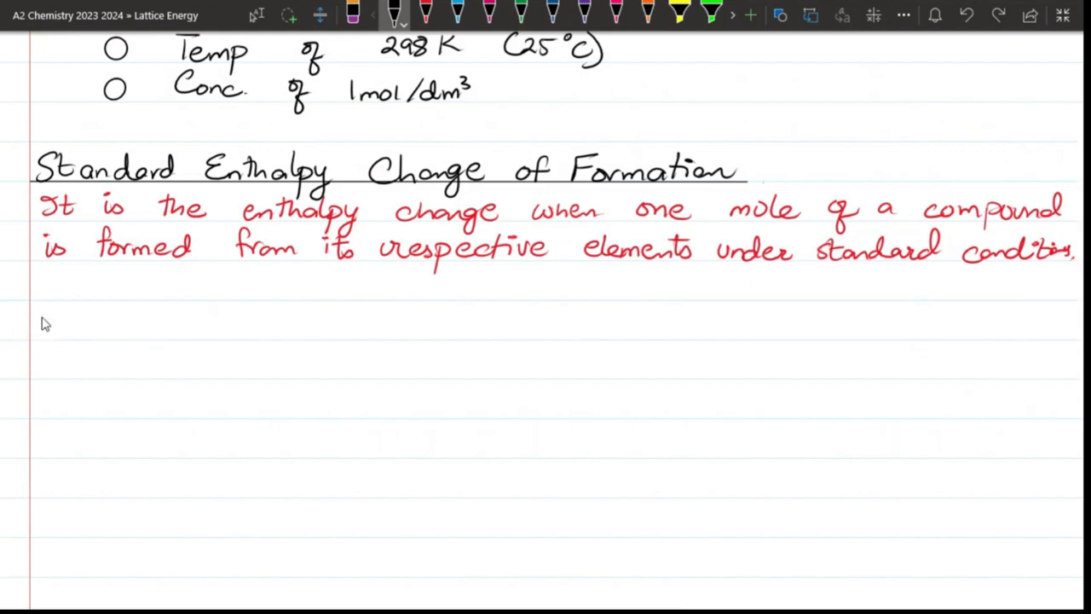
mouse_move(48, 314)
mouse_down()
mouse_move(38, 335)
mouse_move(77, 321)
mouse_move(116, 338)
mouse_move(128, 313)
mouse_up()
Step: Finish the heading 'Standard Enthalpy Change of Atomization' and underline it
mouse_move(167, 322)
mouse_down()
mouse_move(222, 316)
mouse_move(438, 341)
mouse_move(602, 324)
mouse_up()
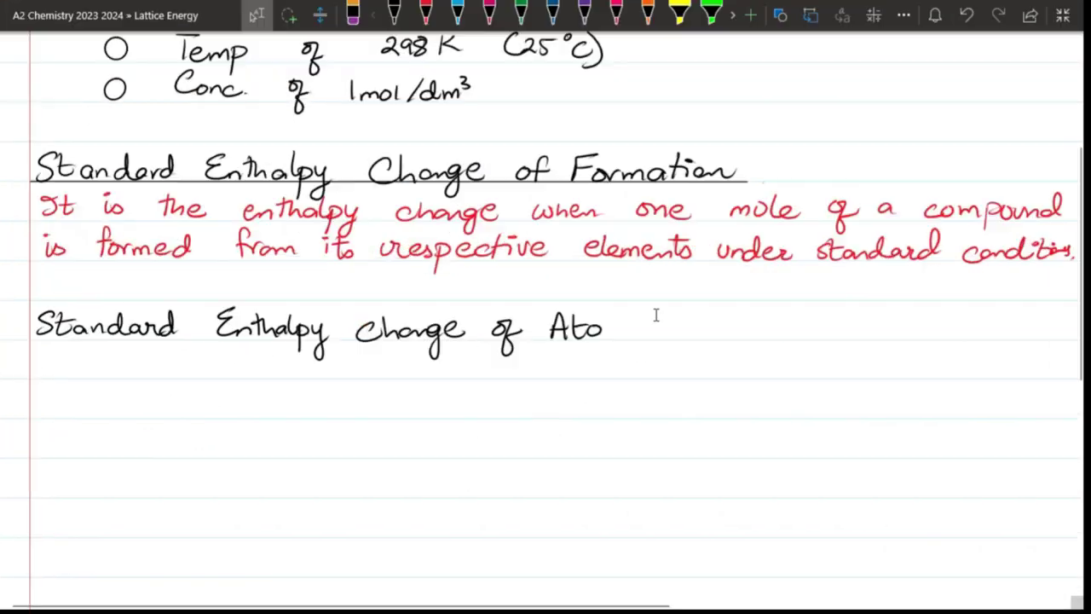
mouse_move(606, 328)
mouse_down()
mouse_move(684, 338)
mouse_move(720, 328)
mouse_up()
drag(31, 339, 737, 339)
Step: Handwrite in red the two-line definition about forming one mole of gaseous atoms
click(425, 14)
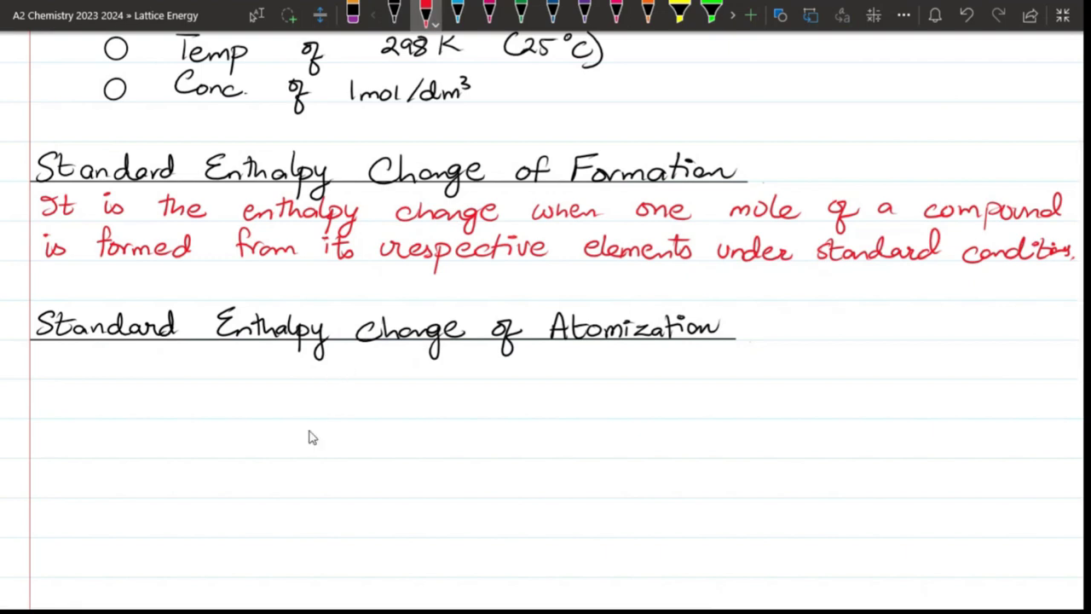
mouse_move(44, 350)
mouse_down()
mouse_move(44, 372)
mouse_move(57, 373)
mouse_up()
mouse_move(49, 358)
mouse_down()
mouse_move(73, 356)
mouse_move(103, 375)
mouse_up()
click(93, 356)
mouse_move(157, 352)
mouse_down()
mouse_move(146, 360)
mouse_move(185, 372)
mouse_move(368, 381)
mouse_move(1000, 366)
mouse_up()
mouse_move(40, 409)
mouse_down()
mouse_move(1010, 414)
mouse_move(88, 458)
mouse_move(194, 453)
mouse_up()
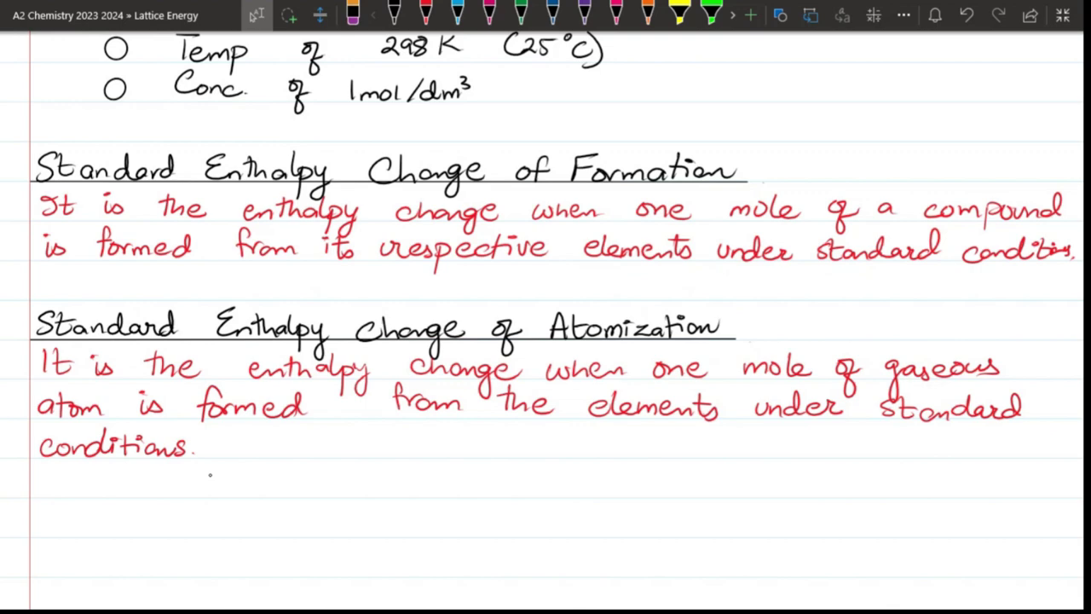
Step: On fresh space further down, handwrite 'Lattice Energy' in black ink
scroll(210, 475, down, 5)
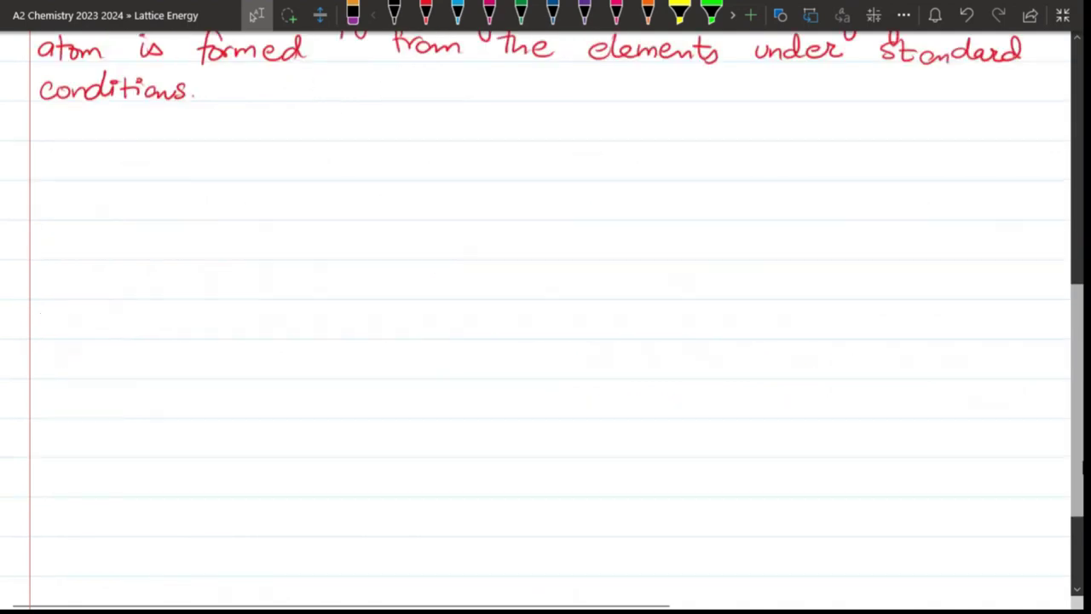
scroll(546, 341, down, 3)
click(426, 15)
click(394, 15)
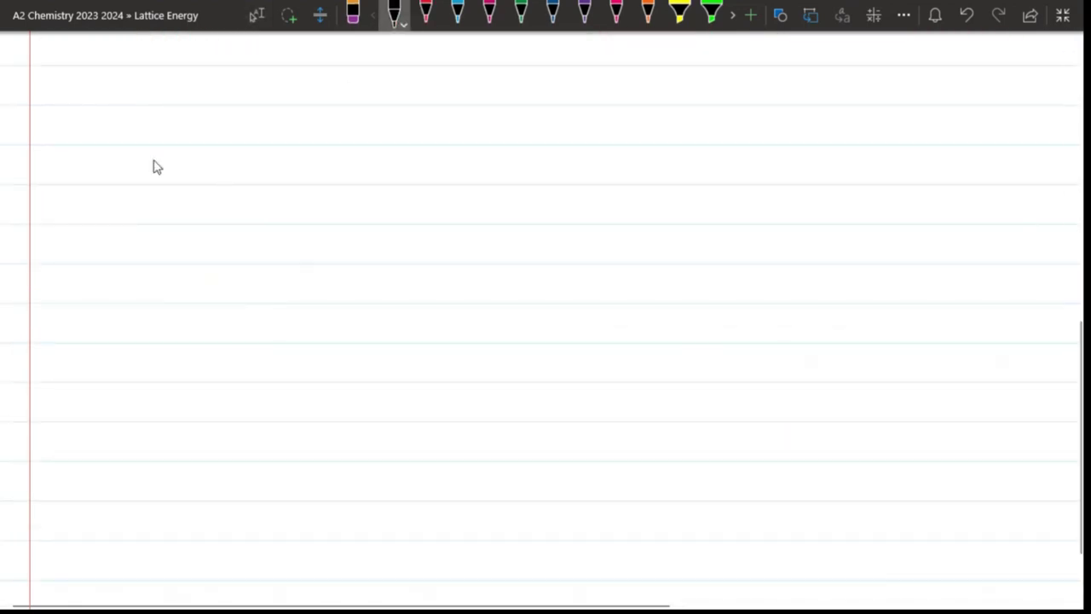
mouse_move(54, 106)
mouse_down()
mouse_move(59, 149)
mouse_move(71, 145)
mouse_up()
mouse_move(90, 129)
mouse_down()
mouse_move(80, 139)
mouse_move(115, 144)
mouse_move(134, 129)
mouse_move(169, 138)
mouse_up()
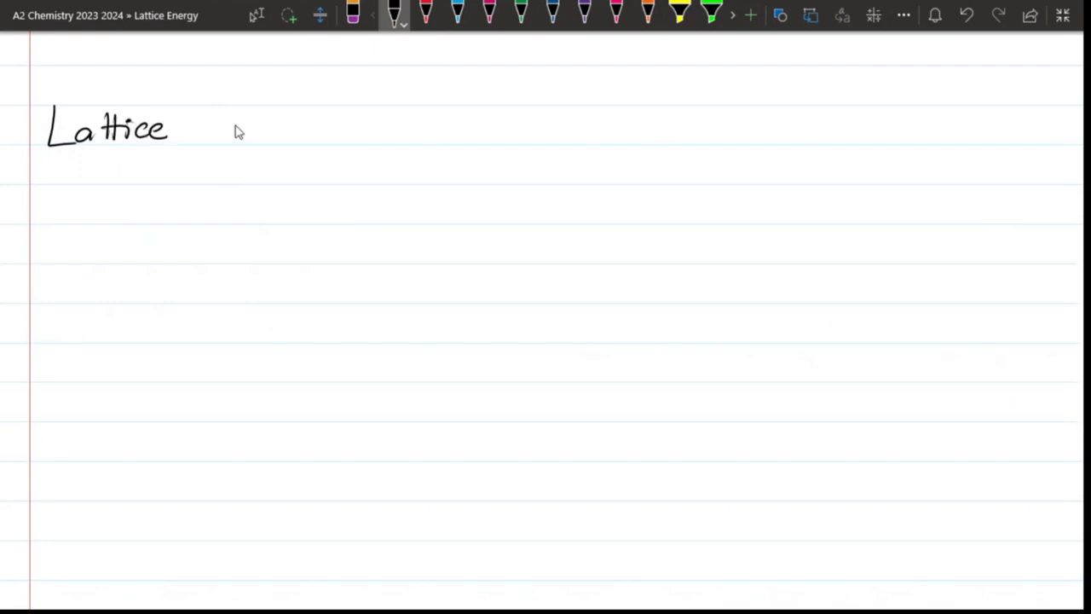
mouse_move(228, 110)
mouse_down()
mouse_move(207, 119)
mouse_move(290, 149)
mouse_move(307, 139)
mouse_move(325, 153)
mouse_up()
Step: Underline 'Lattice Energy' with a straight line shape
click(780, 14)
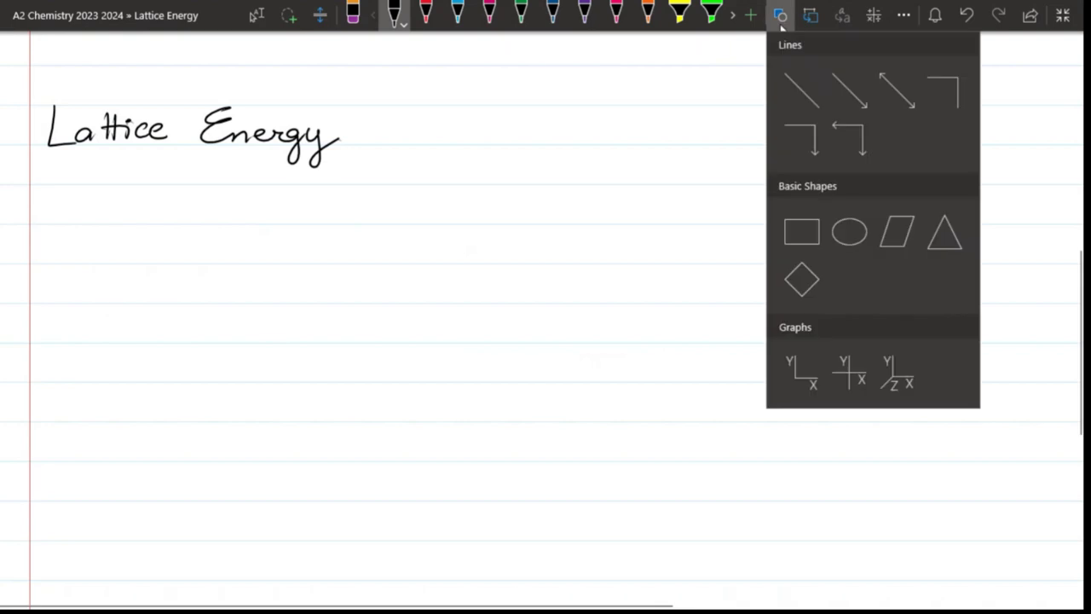
click(799, 88)
drag(30, 145, 350, 145)
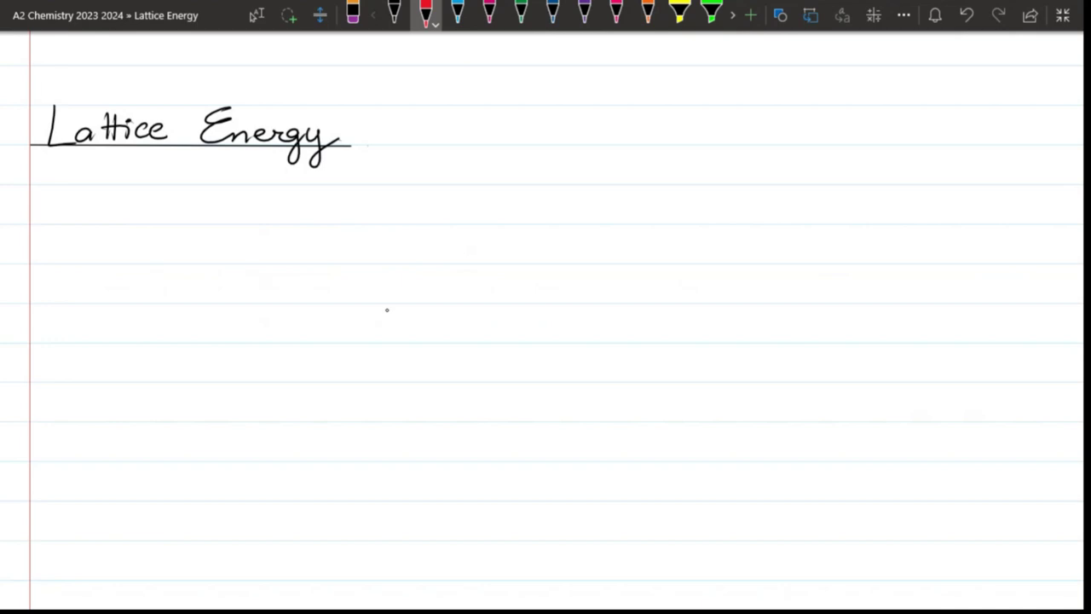
click(394, 13)
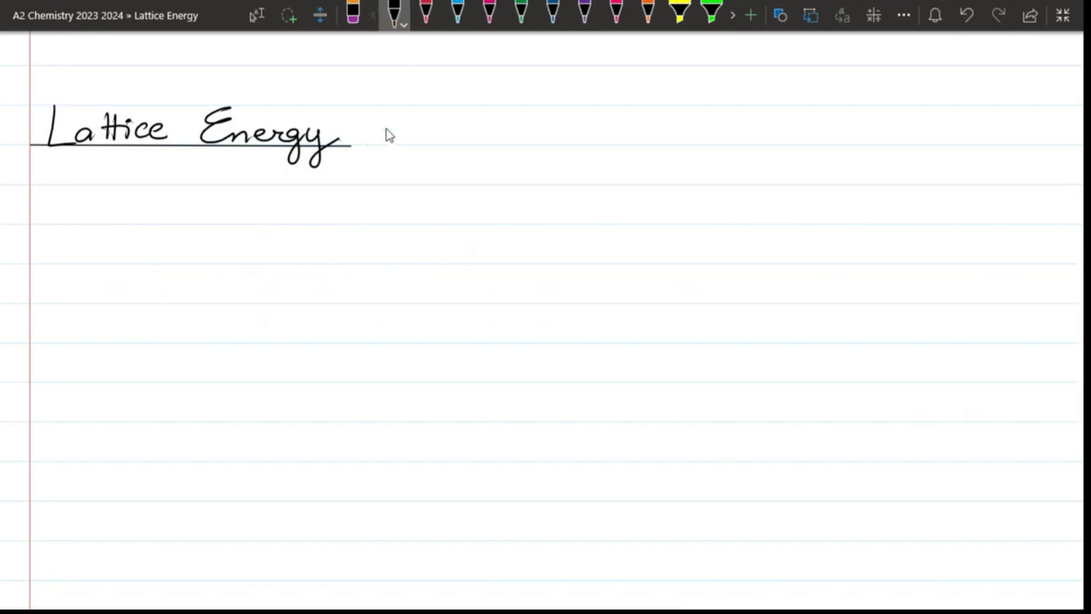
Step: Write ΔH with a 'Lattice' subscript beside the heading, erasing the ⦵ sign above it
mouse_move(385, 134)
mouse_down()
mouse_move(380, 150)
mouse_move(418, 122)
mouse_move(428, 147)
mouse_move(494, 151)
mouse_move(426, 111)
mouse_move(440, 106)
mouse_up()
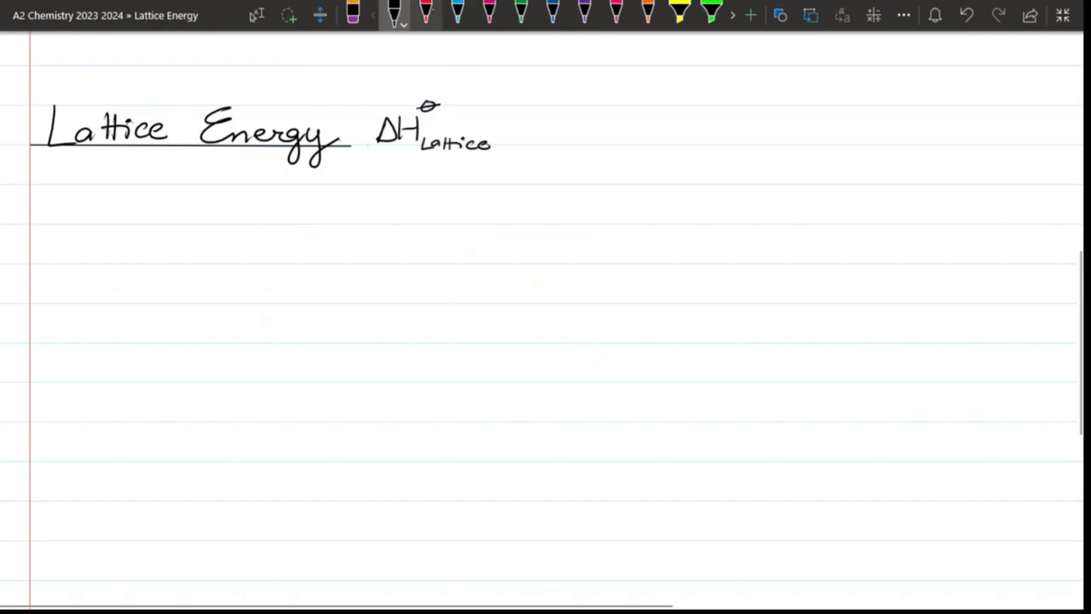
click(425, 12)
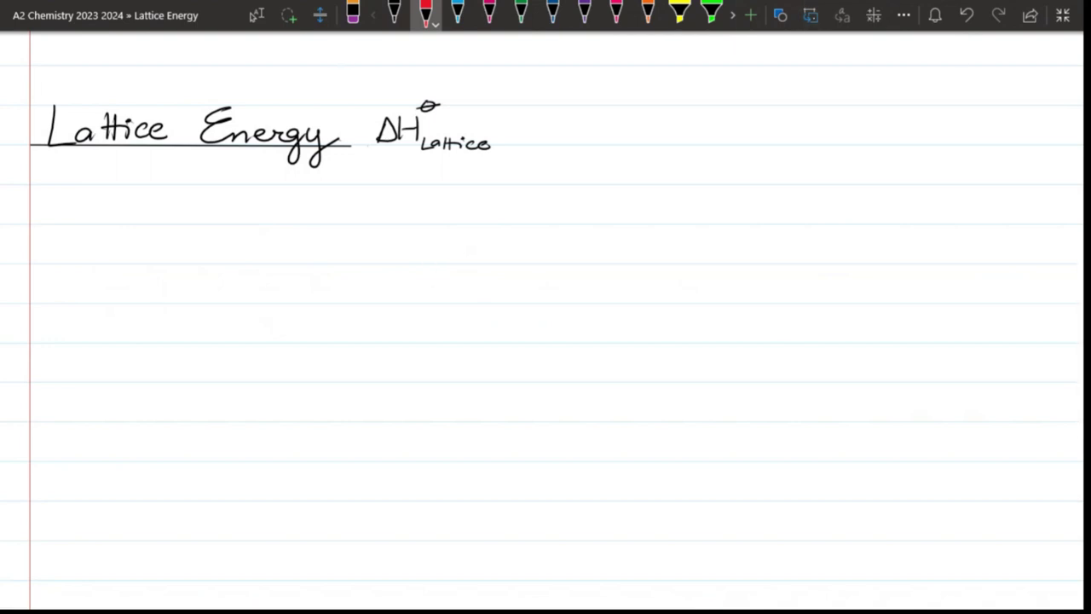
click(352, 12)
click(430, 108)
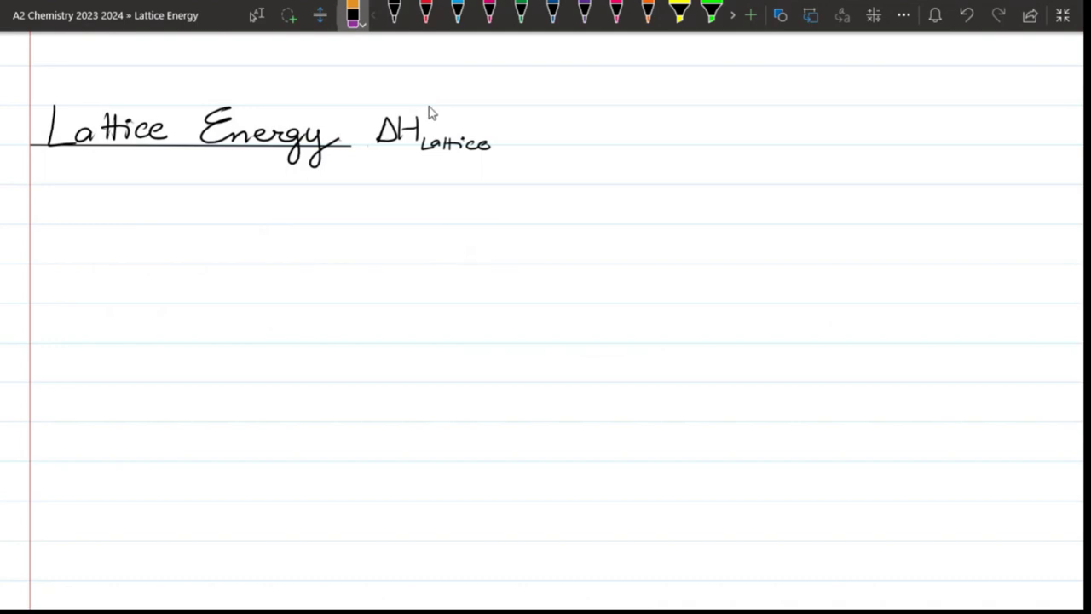
click(394, 12)
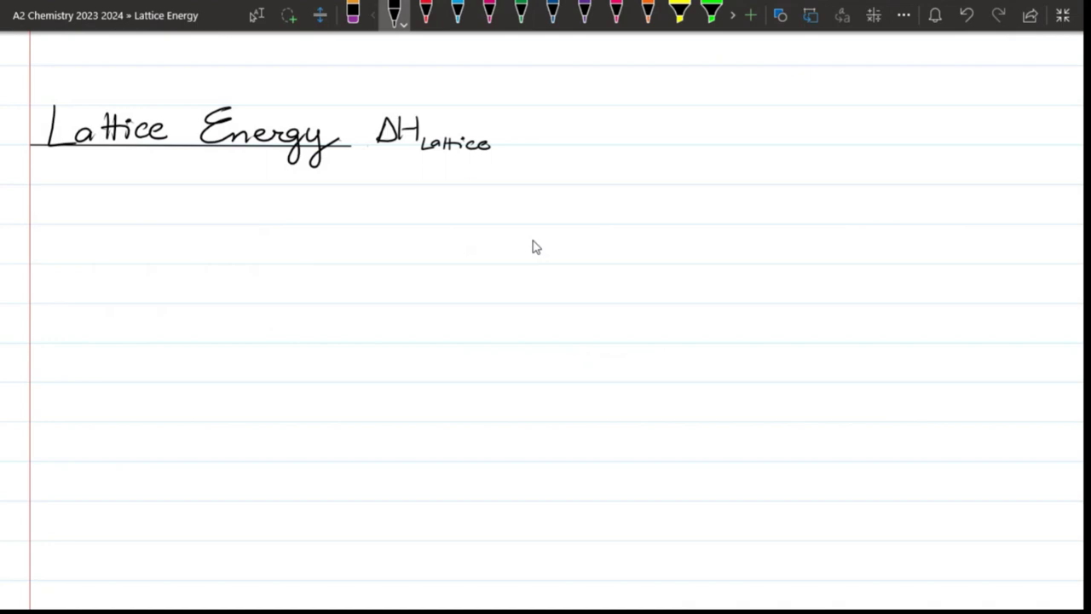
click(425, 13)
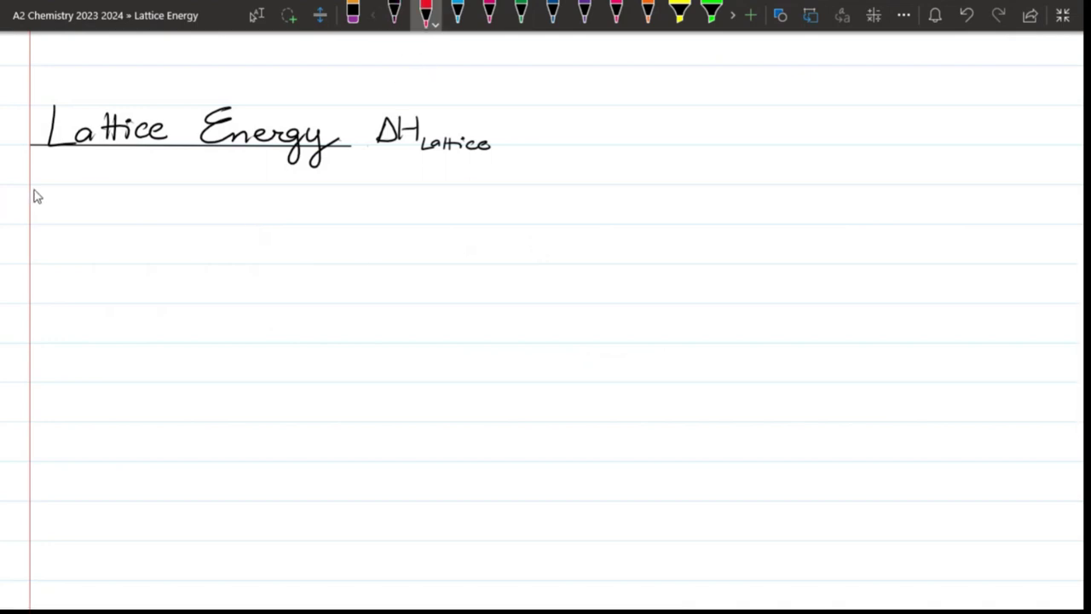
Step: Handwrite in red the lattice energy definition, ending with 'conditions.'
mouse_move(47, 169)
mouse_down()
mouse_move(105, 178)
mouse_move(101, 167)
mouse_up()
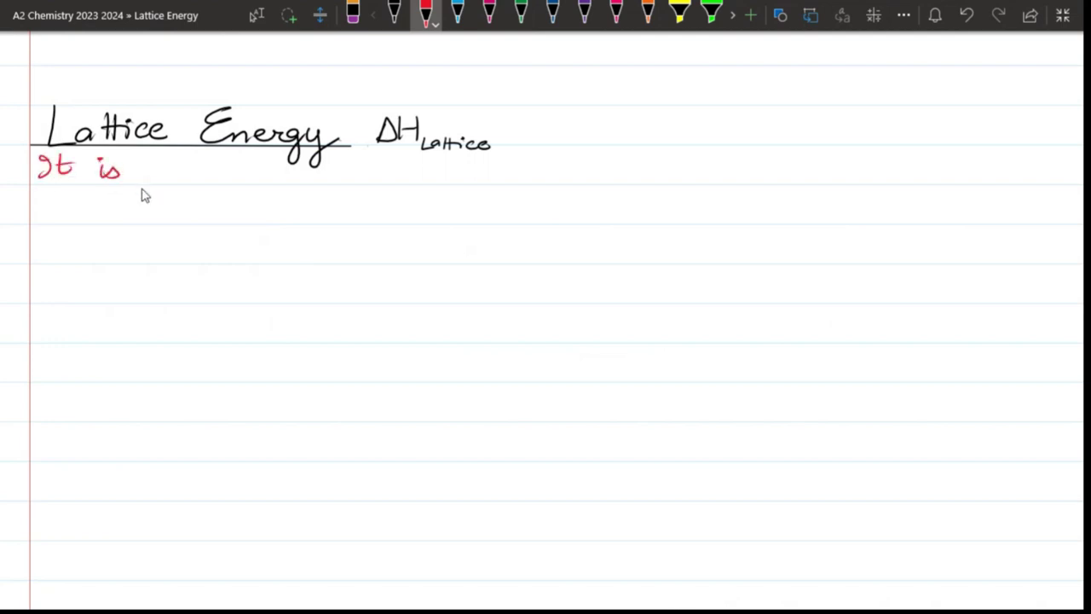
mouse_move(147, 162)
mouse_down()
mouse_move(177, 175)
mouse_move(489, 202)
mouse_move(517, 180)
mouse_move(546, 189)
mouse_move(986, 180)
mouse_up()
mouse_move(49, 218)
mouse_down()
mouse_move(300, 213)
mouse_move(352, 224)
mouse_move(438, 207)
mouse_move(489, 224)
mouse_move(1021, 218)
mouse_up()
drag(43, 254, 187, 260)
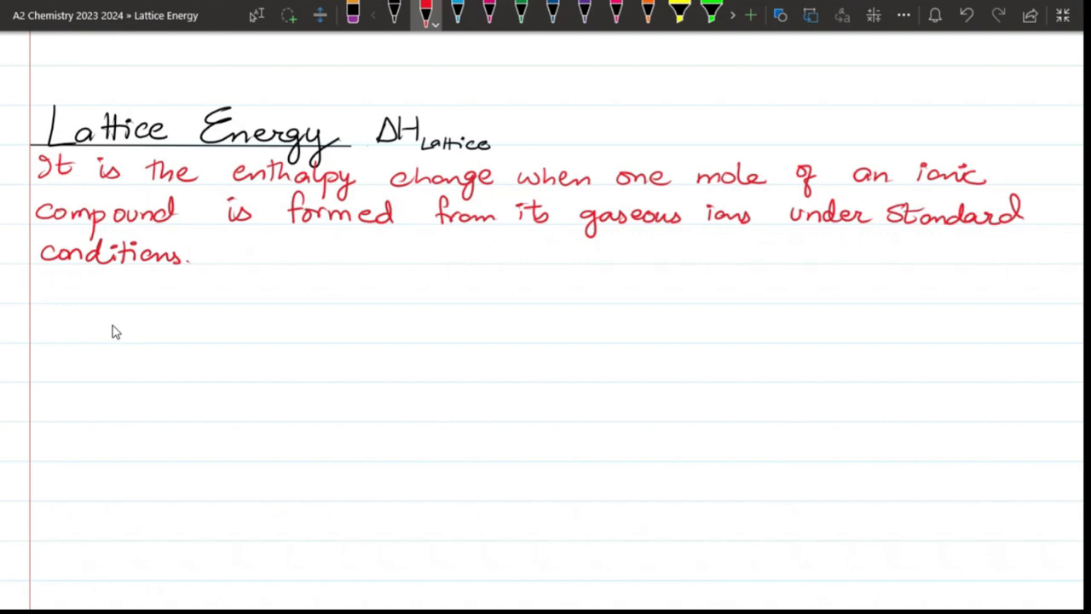
Step: Add the red line 'It is always negative (Bond formation)' below the definition
mouse_move(43, 278)
mouse_down()
mouse_move(93, 301)
mouse_move(396, 305)
mouse_up()
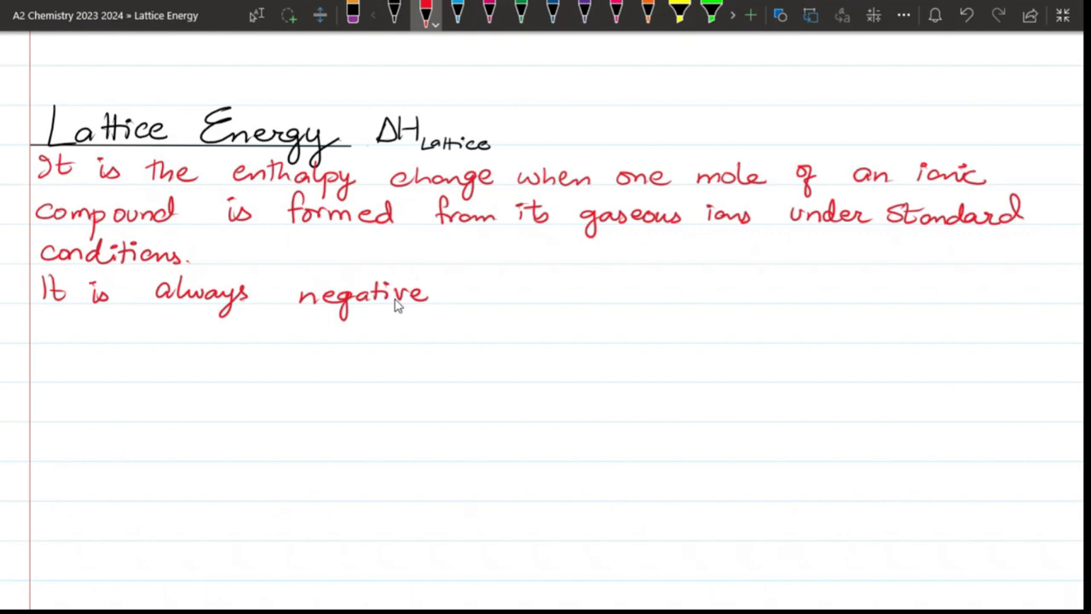
mouse_move(450, 275)
mouse_down()
mouse_move(460, 294)
mouse_move(528, 302)
mouse_move(584, 287)
mouse_move(577, 298)
mouse_move(737, 295)
mouse_move(741, 305)
mouse_up()
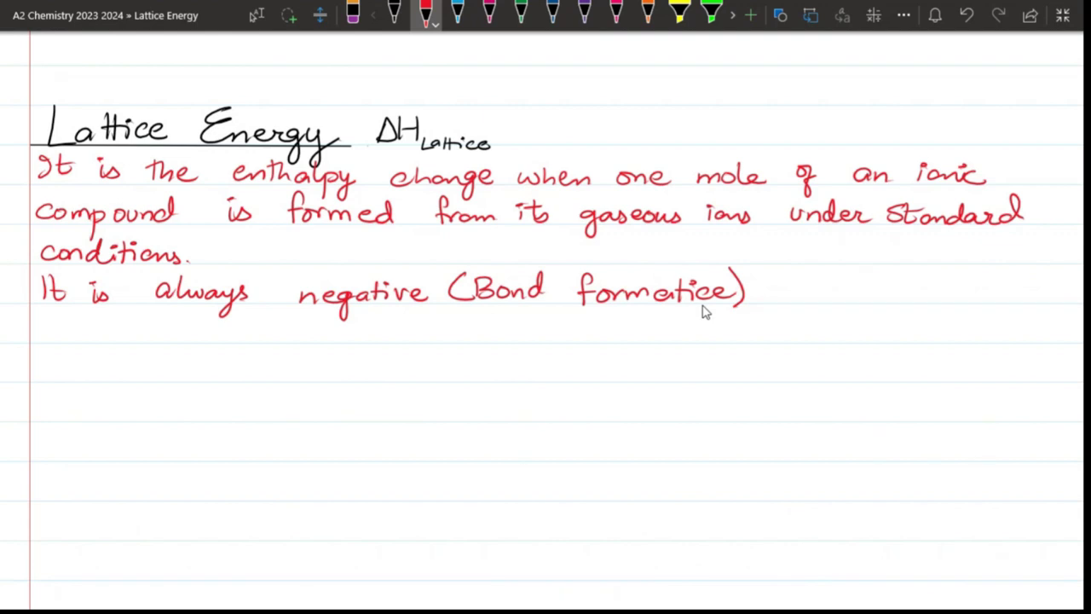
click(522, 14)
Step: Handwrite Mg²⁺(g) + 2Cl⁻(g) → MgCl₂(s) in green ink beneath the red definition
click(521, 14)
mouse_move(226, 375)
mouse_down()
mouse_move(328, 368)
mouse_move(437, 385)
mouse_move(542, 368)
mouse_move(695, 388)
mouse_up()
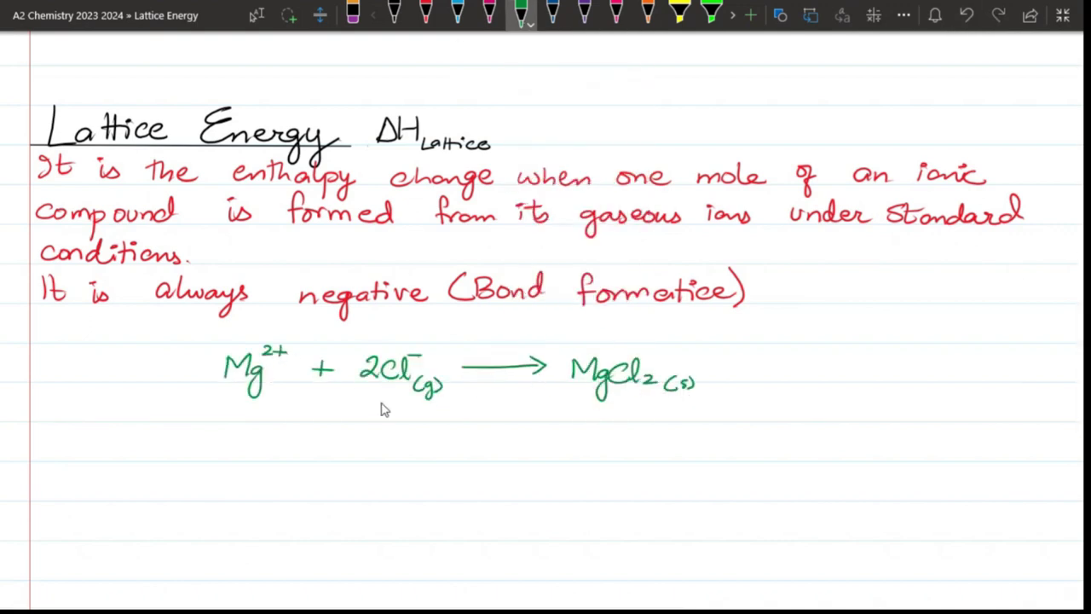
drag(277, 377, 297, 398)
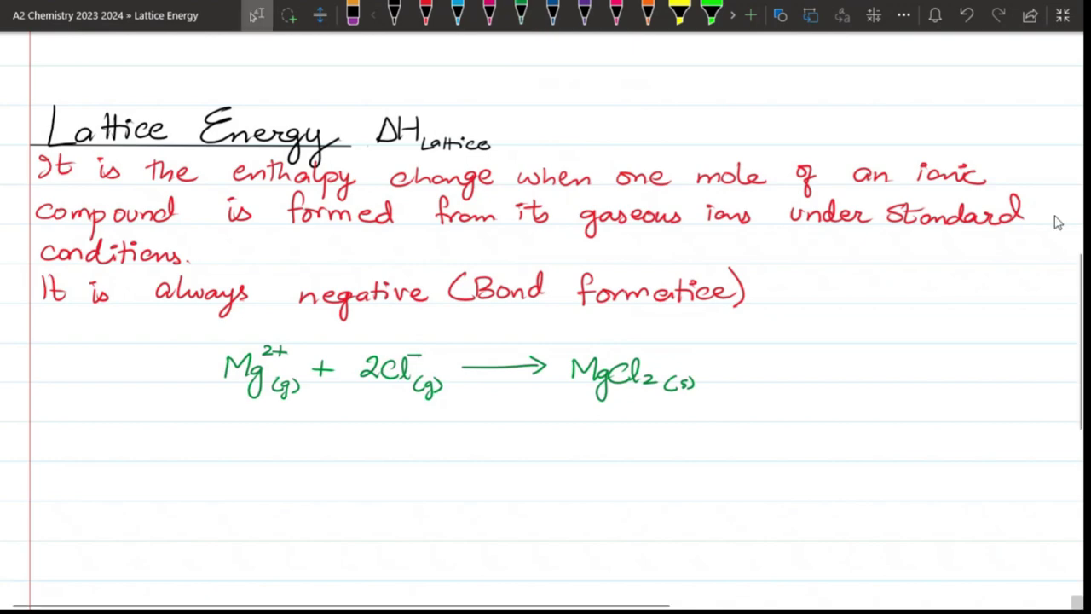
Step: Add a black 'Factors Affecting Lattice Energy' heading below the lattice energy notes
scroll(1082, 362, down, 2)
scroll(347, 256, down, 2)
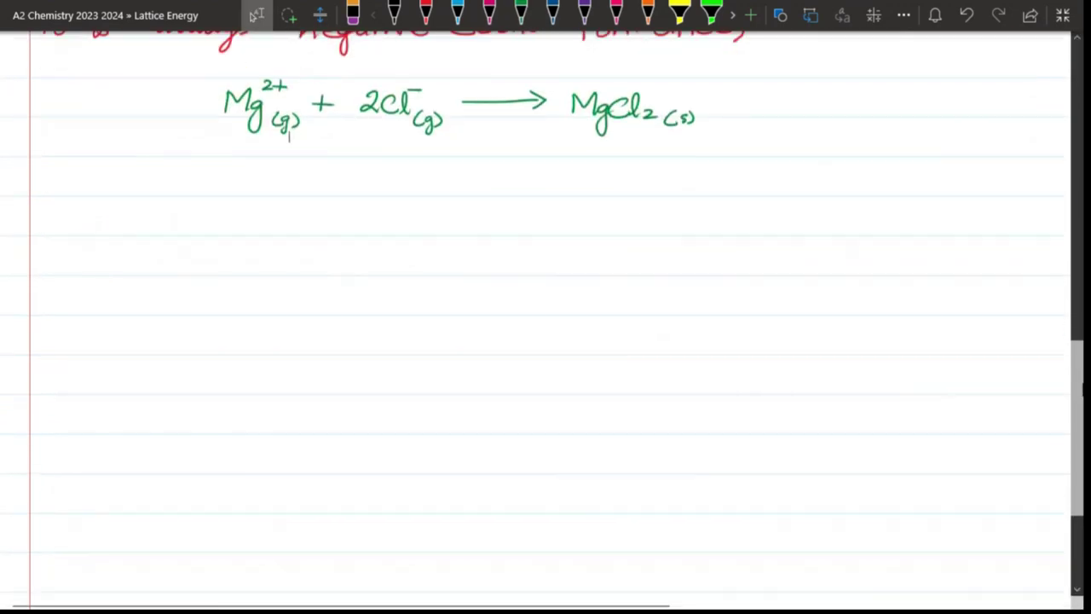
click(393, 13)
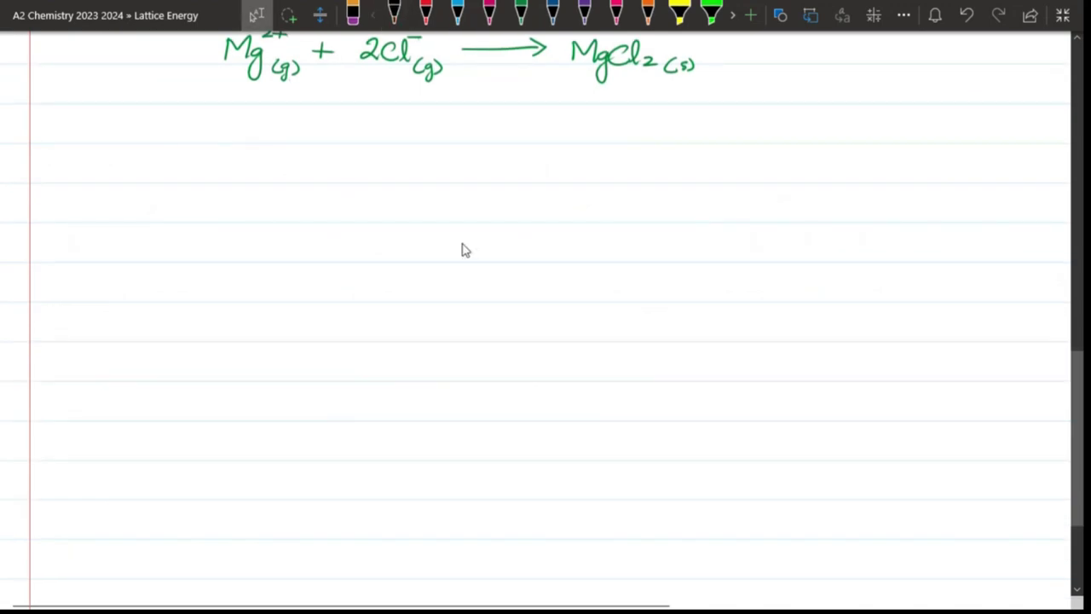
click(41, 183)
text(F)
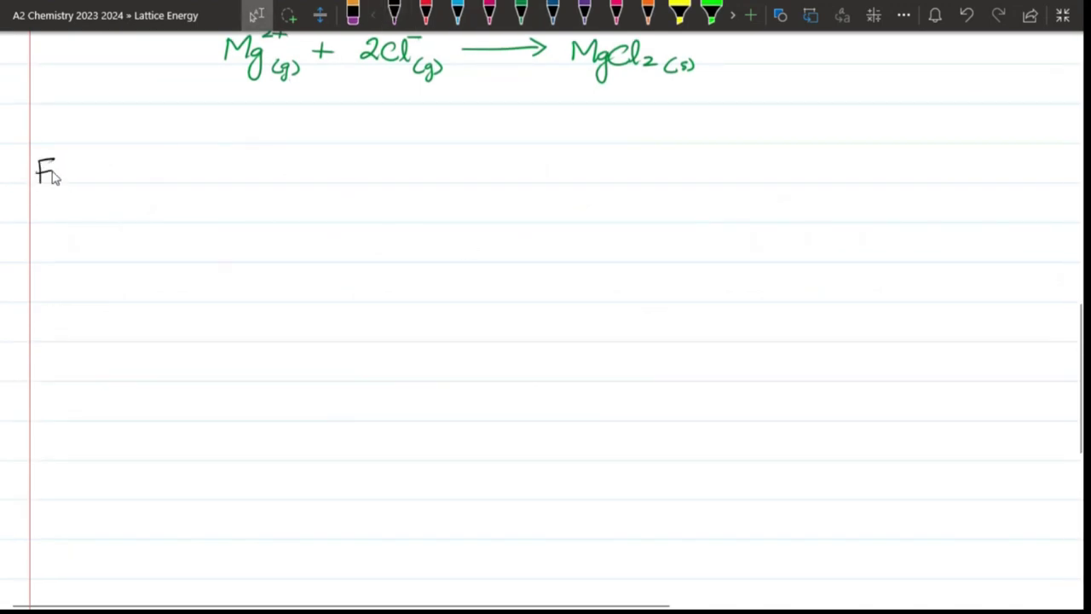
text(actors)
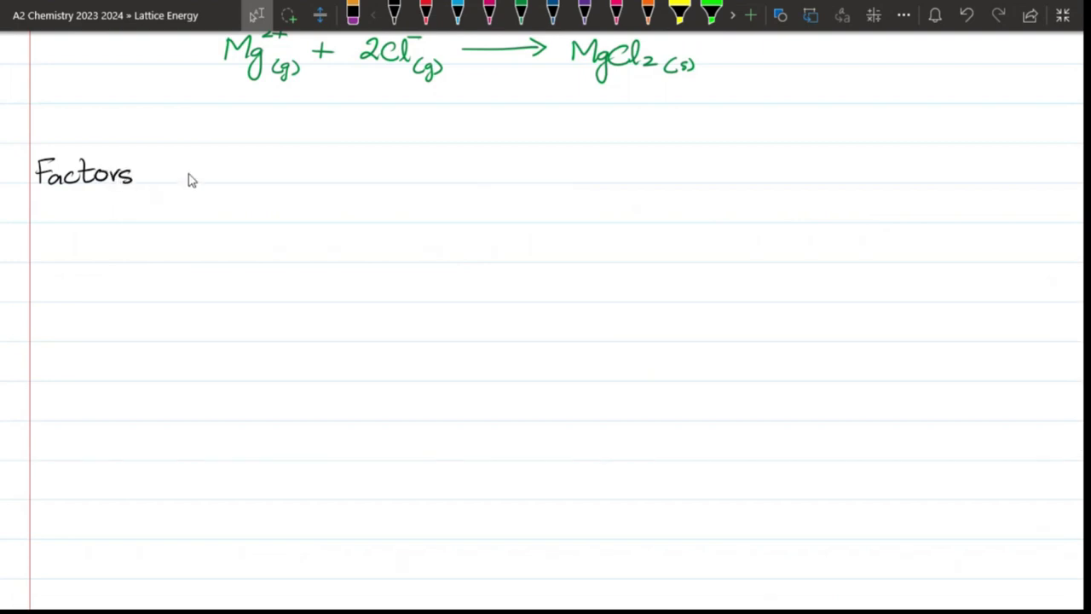
mouse_move(185, 182)
mouse_down()
mouse_move(238, 185)
mouse_move(262, 170)
mouse_move(561, 183)
mouse_up()
Step: Handwrite 'i) Charge on ion' and 'ii) Radius of ion' in red under the heading
click(426, 13)
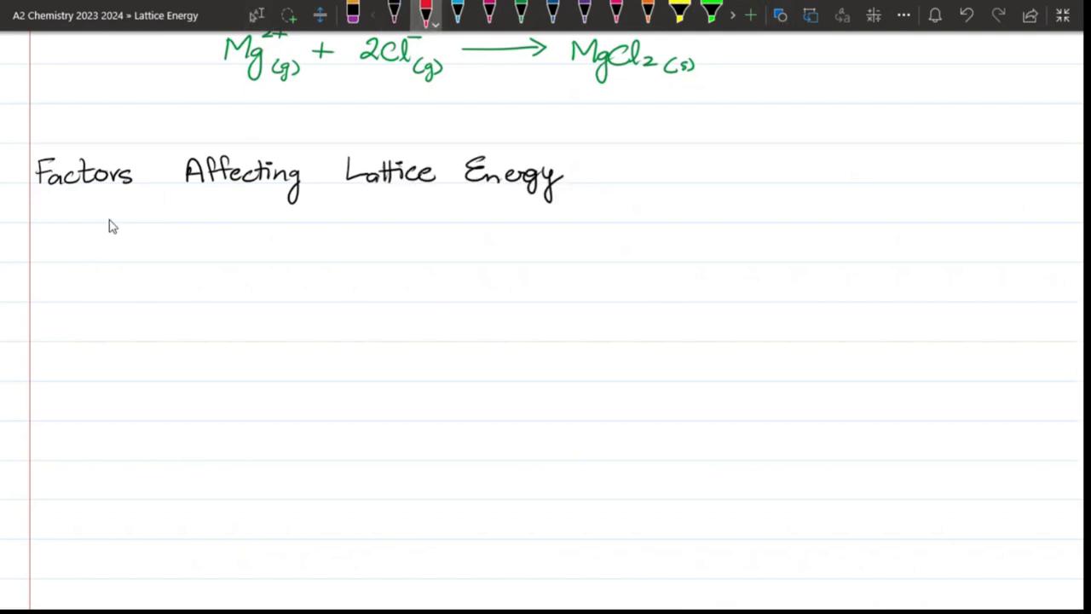
drag(109, 205, 108, 217)
click(108, 197)
mouse_move(116, 196)
mouse_down()
mouse_move(117, 219)
mouse_move(196, 201)
mouse_move(215, 218)
mouse_move(259, 224)
mouse_move(405, 213)
mouse_up()
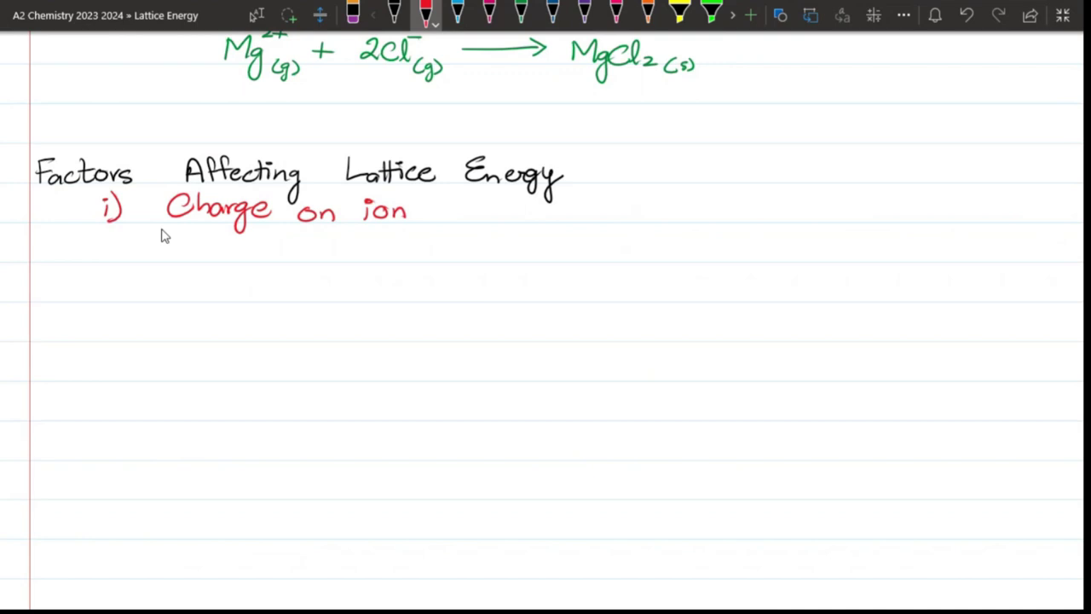
drag(101, 240, 100, 253)
drag(108, 240, 119, 255)
click(101, 235)
click(109, 235)
mouse_move(180, 240)
mouse_down()
mouse_move(179, 262)
mouse_move(319, 269)
mouse_move(364, 256)
mouse_move(404, 267)
mouse_up()
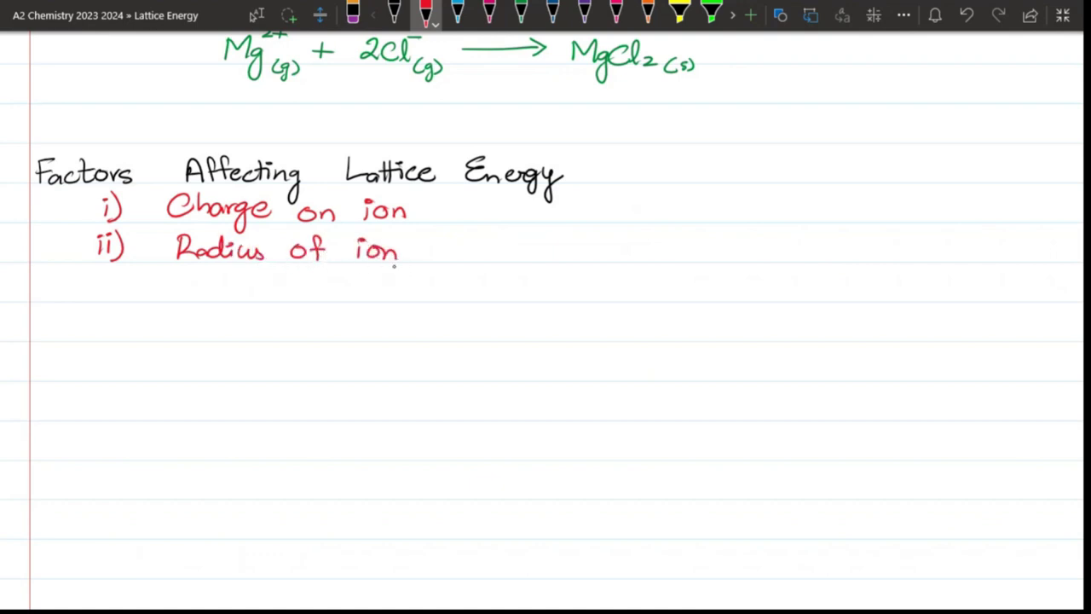
key(Escape)
Step: Remove the stray stroke and write 'If charge increases L·E increases' in pink beside Charge on ion
drag(504, 203, 501, 218)
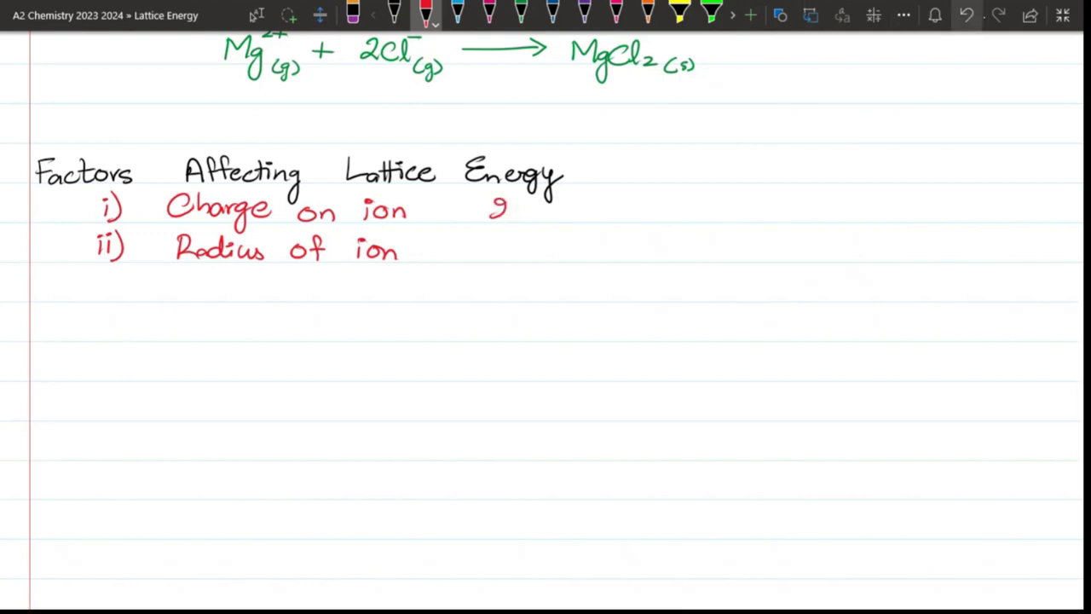
click(966, 15)
click(616, 13)
mouse_move(494, 201)
mouse_down()
mouse_move(484, 223)
mouse_move(509, 220)
mouse_up()
mouse_move(501, 206)
mouse_down()
mouse_move(601, 214)
mouse_move(613, 236)
mouse_move(685, 213)
mouse_move(834, 221)
mouse_move(857, 209)
mouse_move(901, 219)
mouse_move(897, 208)
mouse_move(1010, 223)
mouse_up()
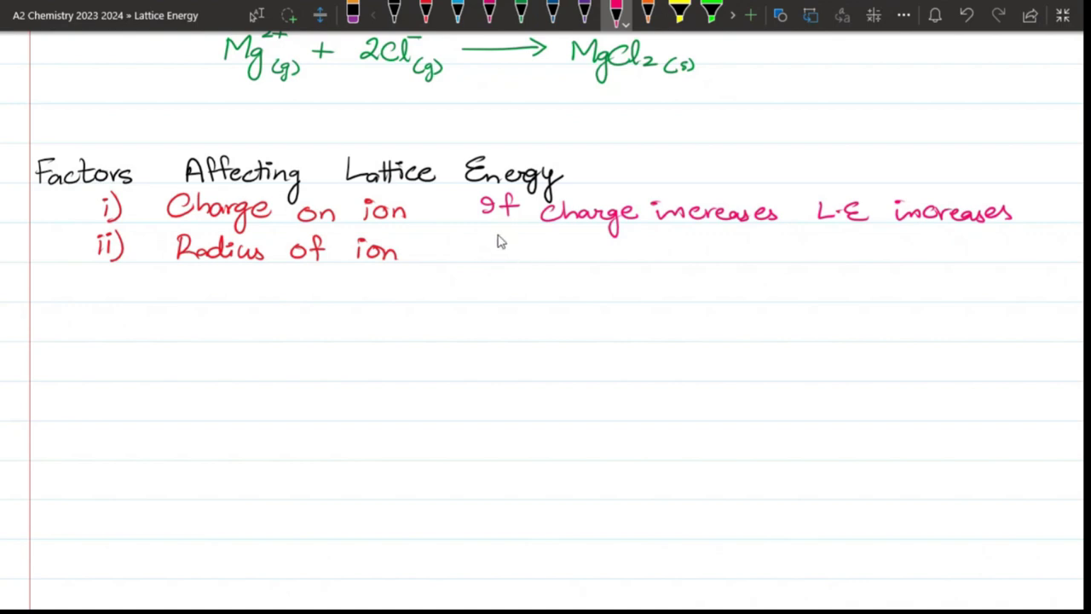
Step: Write 'If Radius decreases L·E increases' in pink beside Radius of ion
mouse_move(493, 241)
mouse_down()
mouse_move(484, 257)
mouse_move(513, 246)
mouse_move(546, 259)
mouse_up()
drag(546, 242, 583, 261)
mouse_move(594, 240)
mouse_down()
mouse_move(597, 261)
mouse_move(615, 260)
mouse_up()
click(603, 245)
mouse_move(620, 250)
mouse_down()
mouse_move(616, 262)
mouse_move(664, 243)
mouse_move(679, 259)
mouse_up()
mouse_move(690, 250)
mouse_down()
mouse_move(687, 260)
mouse_move(721, 259)
mouse_up()
drag(726, 251, 754, 261)
drag(755, 254, 764, 260)
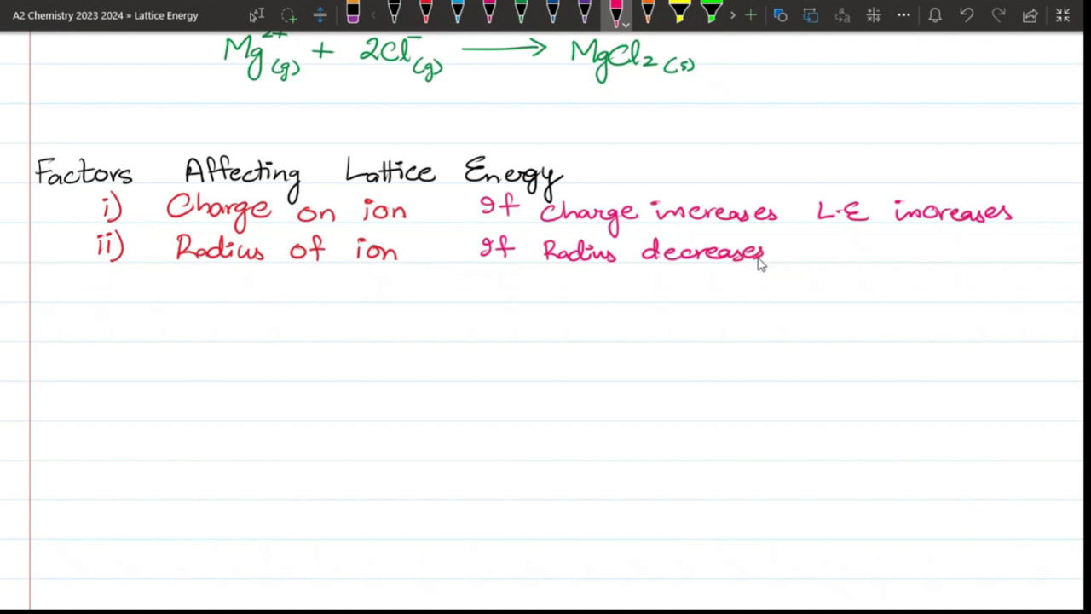
mouse_move(818, 240)
mouse_down()
mouse_move(828, 254)
mouse_move(921, 261)
mouse_up()
drag(927, 254, 995, 261)
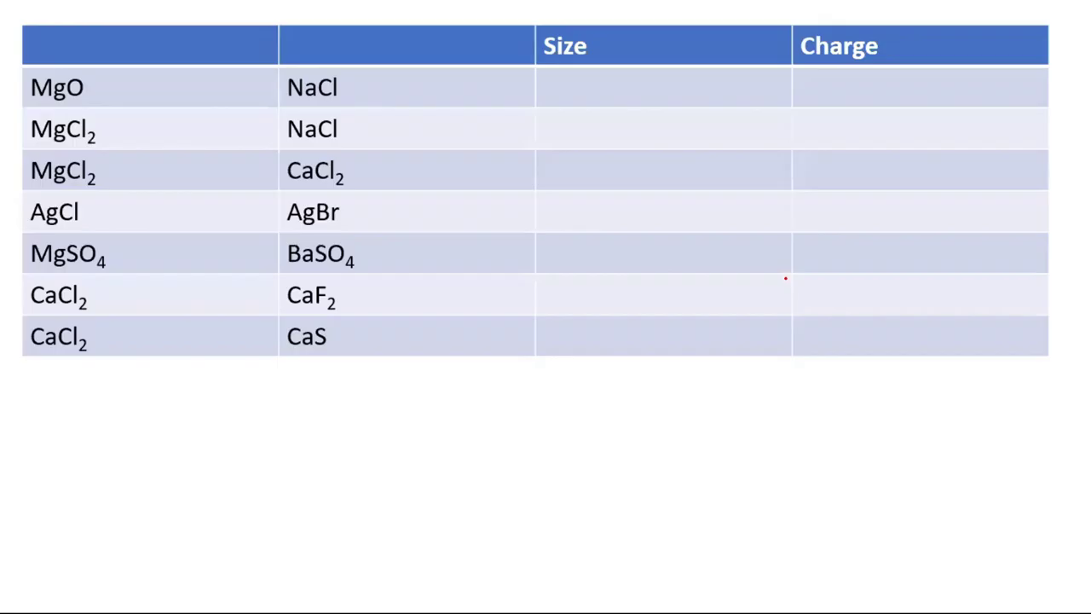
Step: Mark the Size and Charge headings in red and write Mg²⁺, O²⁻, Na⁺, Cl⁻ below the table
drag(662, 38, 741, 32)
drag(835, 65, 919, 50)
mouse_move(232, 428)
mouse_down()
mouse_move(242, 397)
mouse_move(281, 407)
mouse_move(285, 457)
mouse_up()
drag(290, 372, 315, 387)
drag(305, 380, 333, 379)
mouse_move(416, 385)
mouse_down()
mouse_move(399, 402)
mouse_move(435, 389)
mouse_up()
drag(447, 373, 462, 370)
mouse_move(231, 472)
mouse_down()
mouse_move(239, 494)
mouse_move(264, 475)
mouse_up()
drag(281, 479, 296, 488)
drag(295, 471, 324, 451)
mouse_move(418, 452)
mouse_down()
mouse_move(430, 485)
mouse_move(457, 451)
mouse_up()
drag(450, 434, 470, 430)
drag(479, 434, 480, 447)
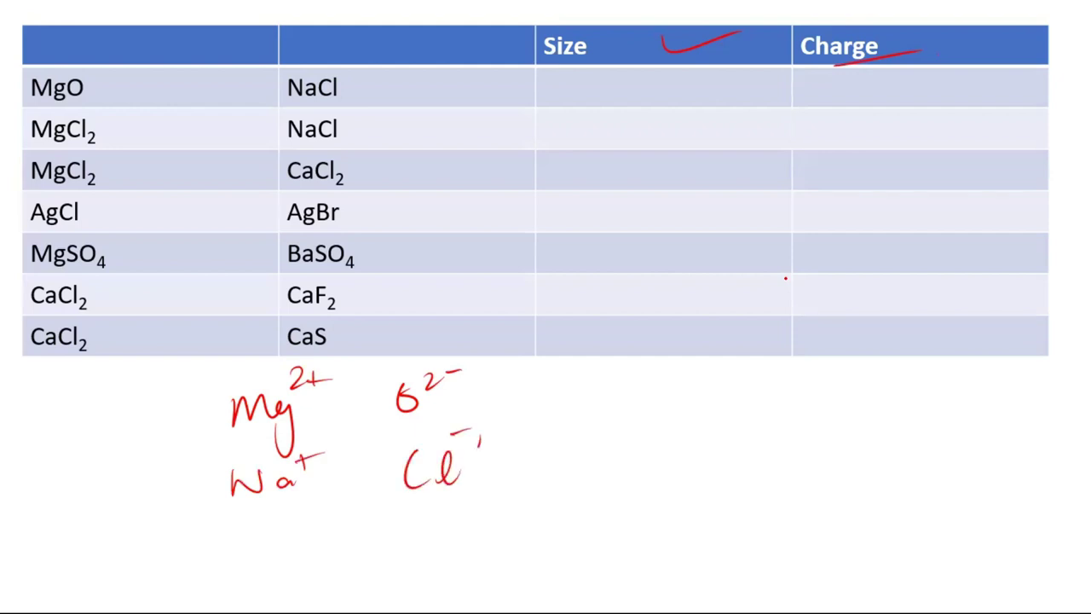
Step: Write MgO in the first row's Size and Charge cells and circle the ion charges
mouse_move(571, 103)
mouse_down()
mouse_move(590, 75)
mouse_move(615, 102)
mouse_up()
mouse_move(640, 77)
mouse_down()
mouse_move(622, 88)
mouse_move(632, 109)
mouse_up()
mouse_move(668, 73)
mouse_down()
mouse_move(658, 88)
mouse_move(673, 72)
mouse_up()
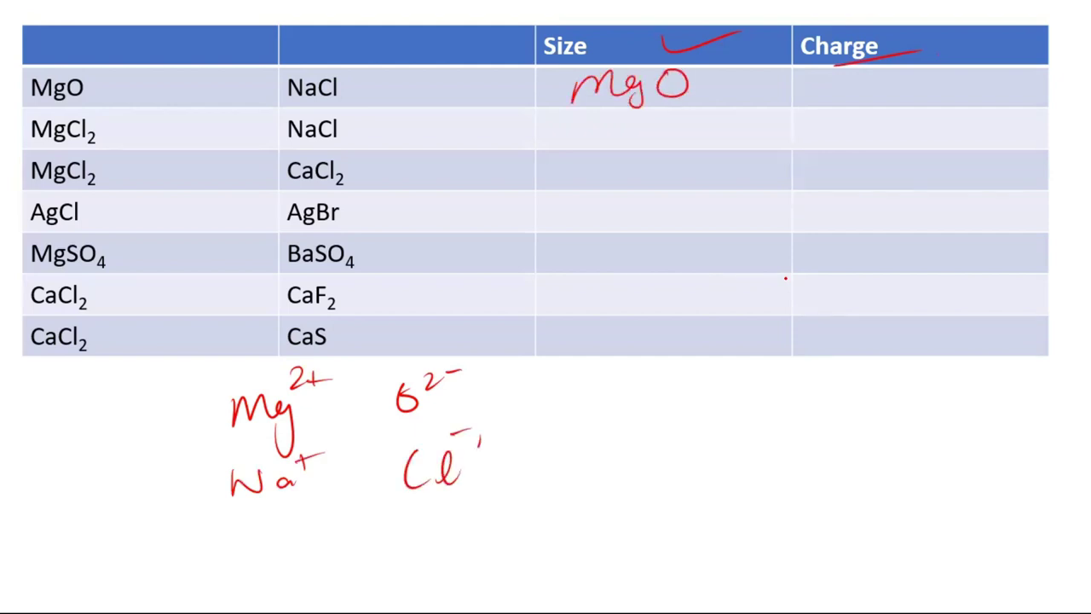
mouse_move(825, 98)
mouse_down()
mouse_move(833, 78)
mouse_move(891, 97)
mouse_up()
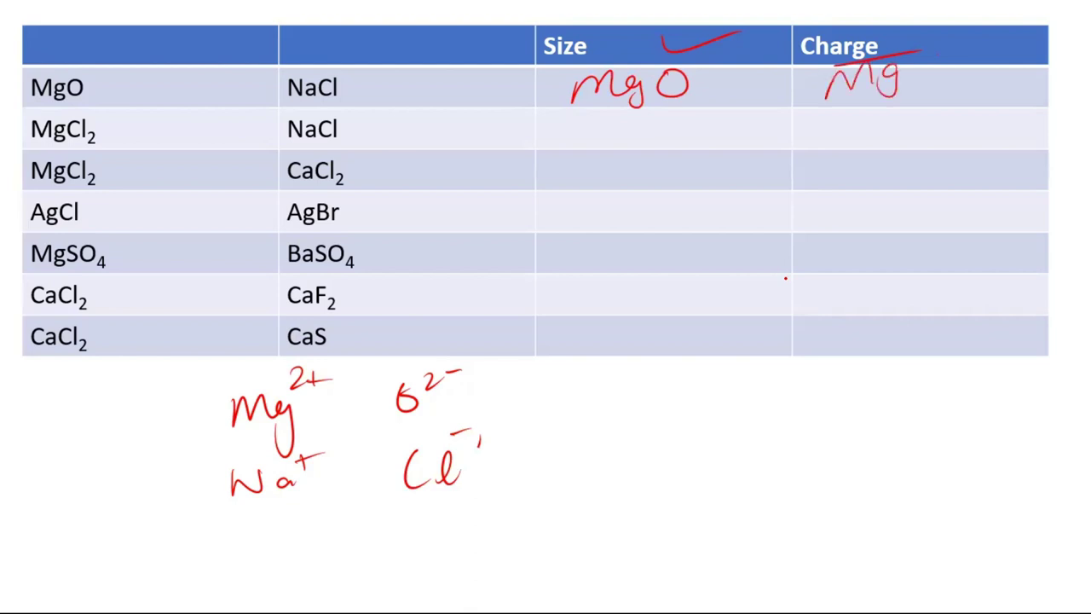
drag(921, 46, 919, 47)
mouse_move(307, 361)
mouse_down()
mouse_move(291, 388)
mouse_move(341, 375)
mouse_up()
mouse_move(449, 344)
mouse_down()
mouse_move(463, 346)
mouse_move(426, 385)
mouse_up()
drag(358, 382, 435, 347)
mouse_move(324, 433)
mouse_down()
mouse_move(317, 460)
mouse_move(322, 440)
mouse_up()
mouse_move(460, 431)
mouse_down()
mouse_move(426, 451)
mouse_move(469, 428)
mouse_up()
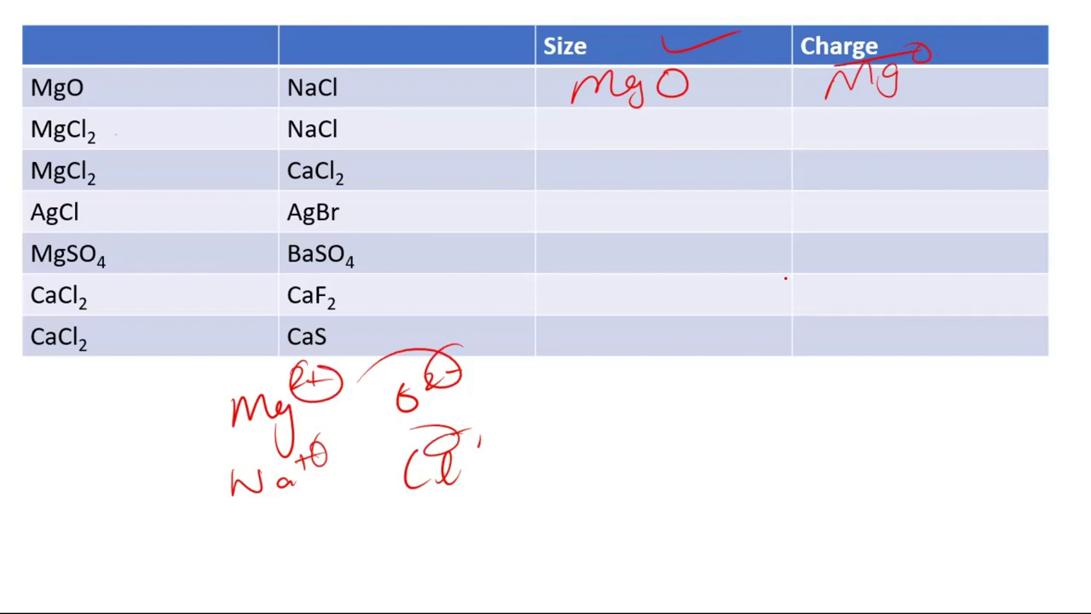
Step: Mark MgCl2 and NaCl in the second row and write MgCl2 in both Size and Charge cells
drag(117, 134, 166, 114)
drag(397, 128, 442, 116)
mouse_move(574, 119)
mouse_down()
mouse_move(573, 141)
mouse_move(600, 134)
mouse_move(606, 150)
mouse_up()
drag(649, 120, 644, 135)
drag(661, 116, 669, 142)
drag(679, 136, 714, 147)
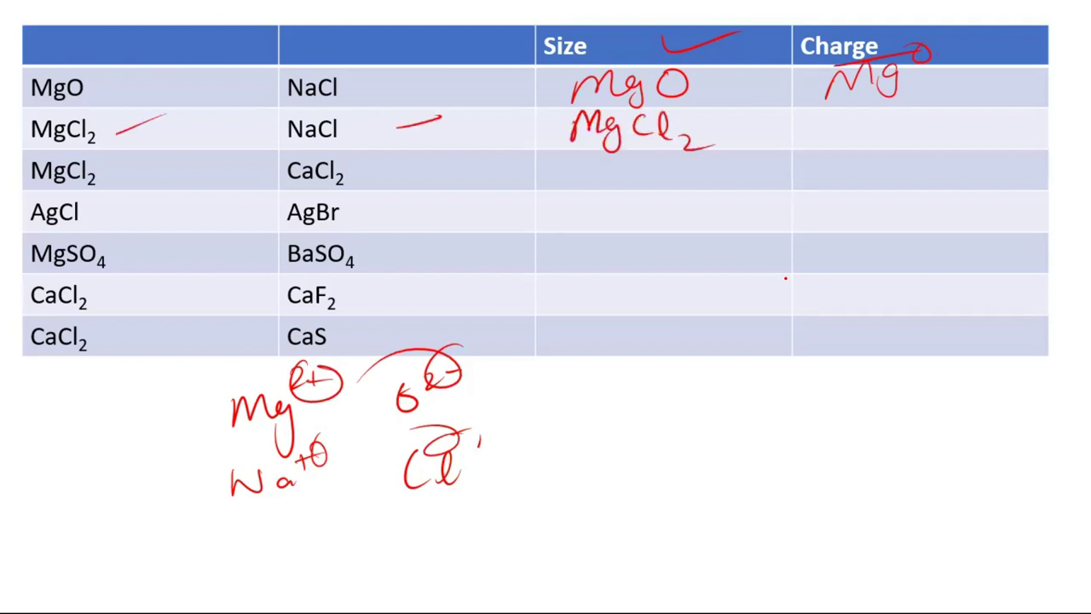
mouse_move(822, 137)
mouse_down()
mouse_move(873, 135)
mouse_move(861, 155)
mouse_up()
drag(898, 115, 891, 127)
drag(905, 128, 961, 153)
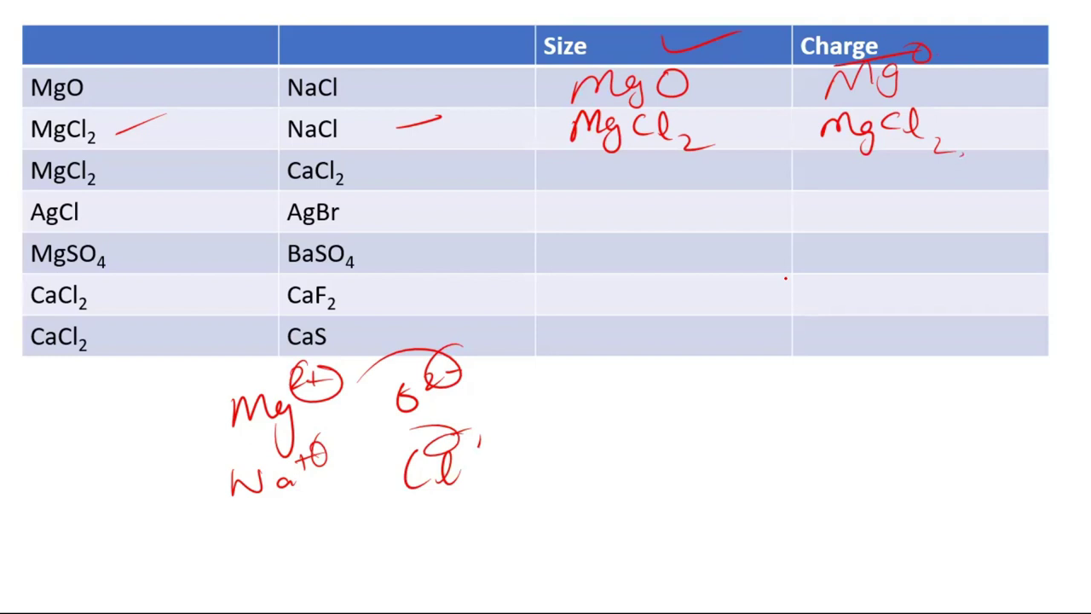
Step: Write CaCl2 in the last row's Size cell with Ca²⁺ and Cl⁻ noted below the table
mouse_move(612, 330)
mouse_down()
mouse_move(612, 349)
mouse_move(689, 348)
mouse_up()
mouse_move(686, 317)
mouse_down()
mouse_move(695, 343)
mouse_move(722, 351)
mouse_up()
drag(617, 397, 621, 415)
mouse_move(635, 406)
mouse_down()
mouse_move(631, 416)
mouse_move(641, 392)
mouse_move(652, 394)
mouse_up()
drag(662, 375, 663, 390)
drag(655, 385, 678, 384)
mouse_move(745, 395)
mouse_down()
mouse_move(749, 413)
mouse_move(779, 409)
mouse_move(795, 372)
mouse_up()
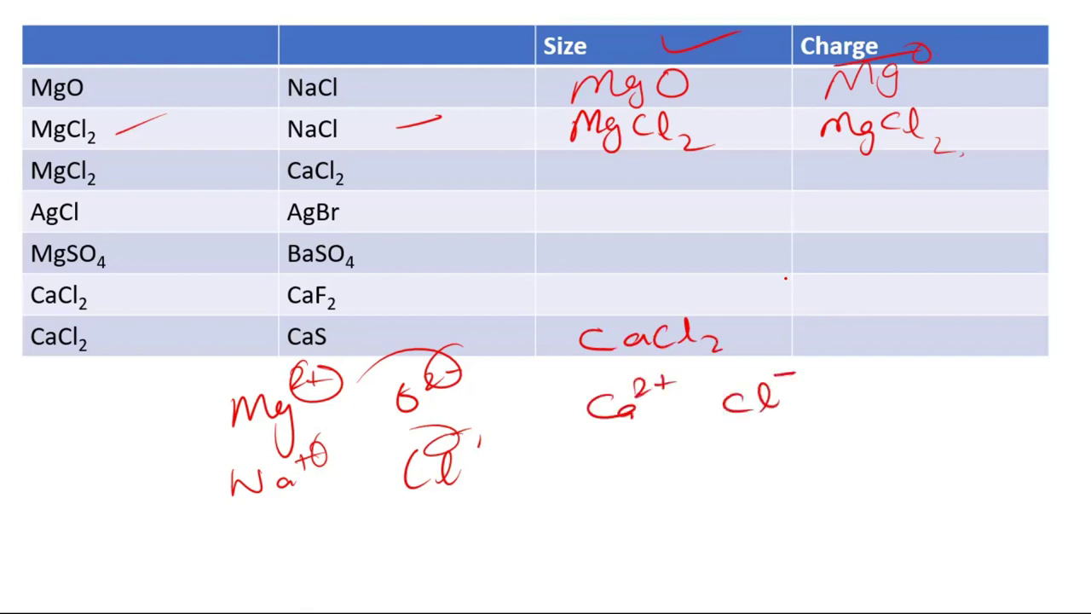
Step: Note Ca²⁺ and S²⁻, write CaS in the last row's Charge cell, and circle the ions
drag(593, 448, 589, 477)
drag(618, 460, 617, 473)
drag(615, 436, 644, 453)
drag(634, 445, 665, 441)
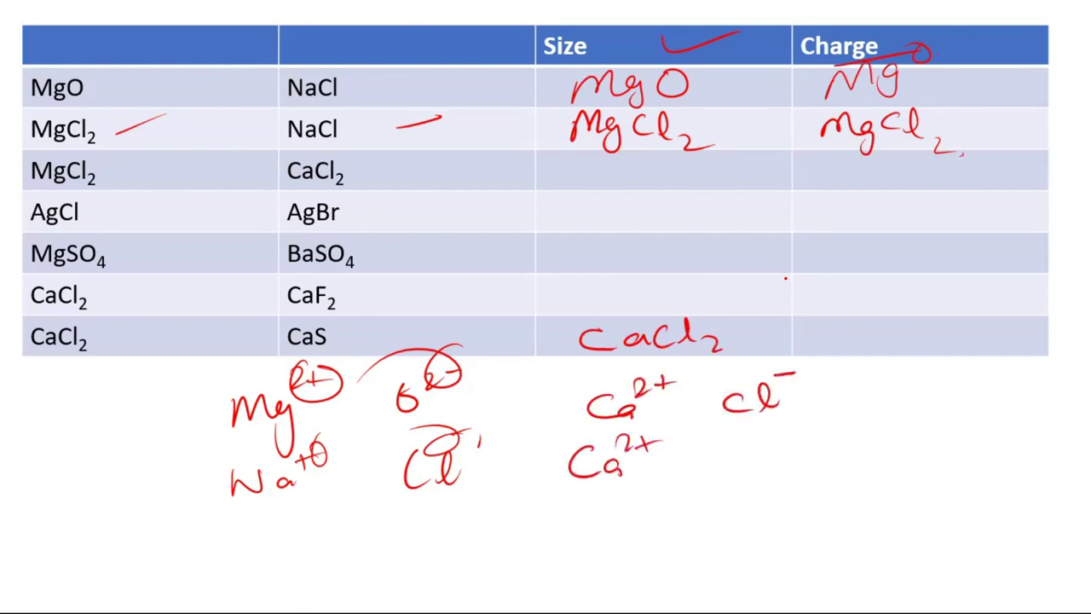
mouse_move(784, 441)
mouse_down()
mouse_move(765, 476)
mouse_move(824, 438)
mouse_up()
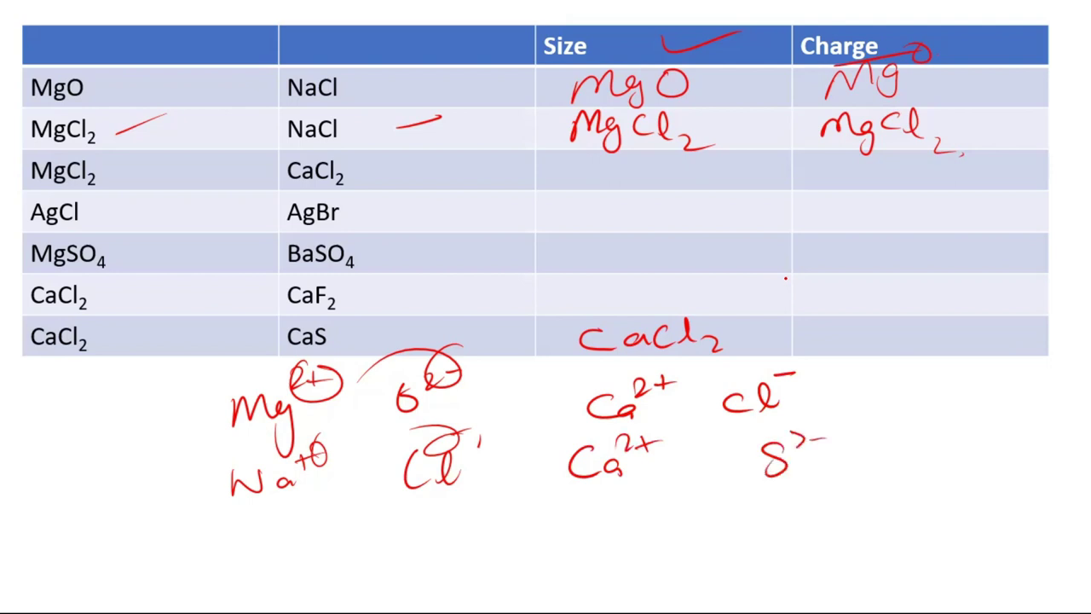
mouse_move(884, 326)
mouse_down()
mouse_move(892, 349)
mouse_move(926, 341)
mouse_up()
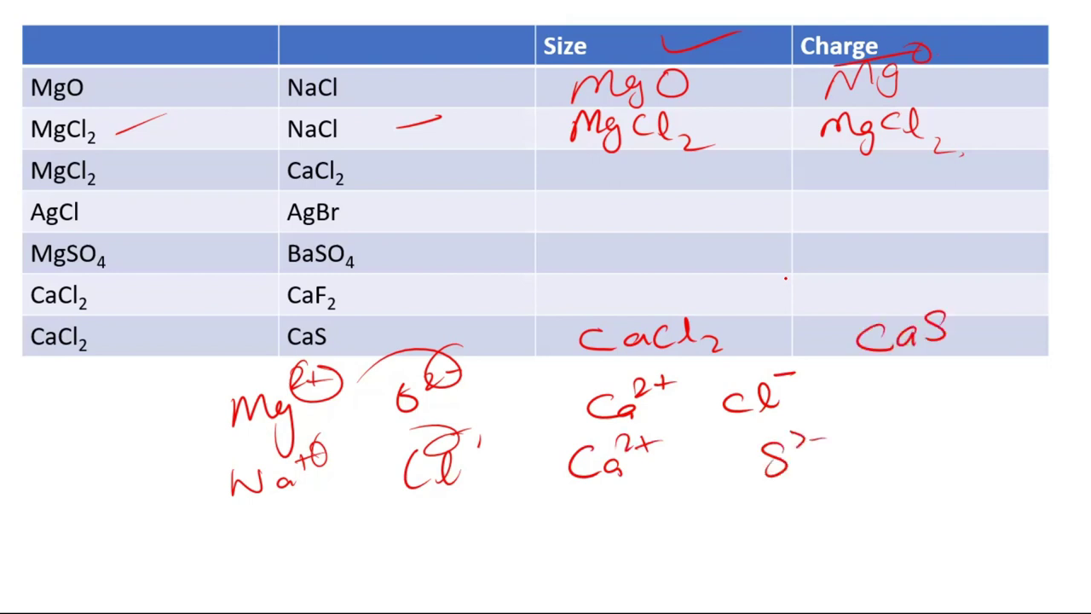
mouse_move(680, 369)
mouse_down()
mouse_move(597, 426)
mouse_move(613, 371)
mouse_up()
mouse_move(825, 404)
mouse_down()
mouse_move(798, 409)
mouse_move(810, 397)
mouse_up()
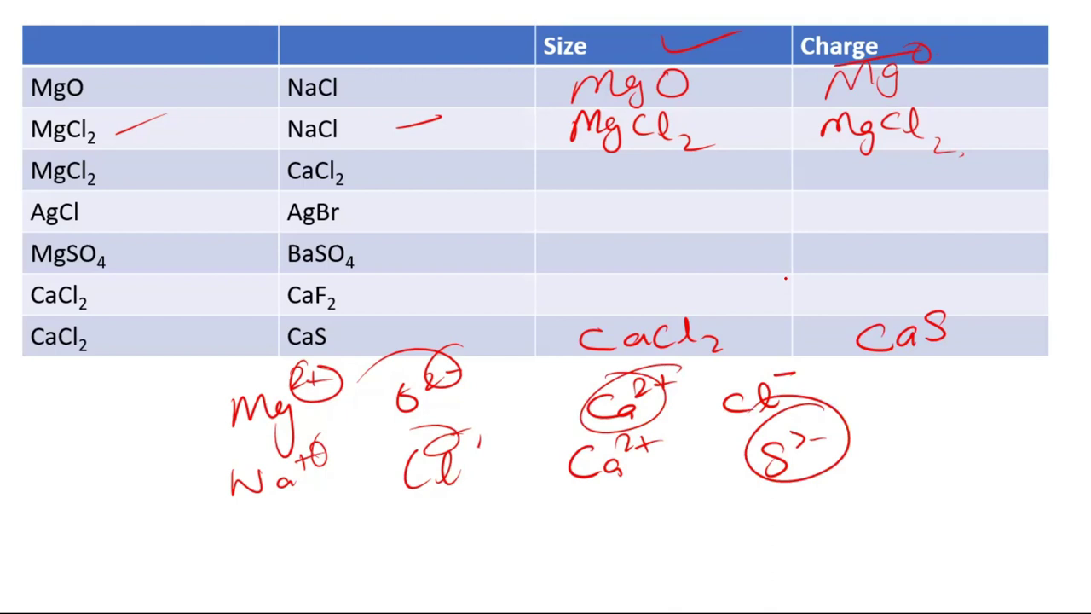
Step: Mark the MgSO4 and AgBr rows, write MgSO4 under Size, and dash its Charge cell
drag(157, 259, 207, 250)
drag(392, 230, 443, 227)
mouse_move(588, 262)
mouse_down()
mouse_move(645, 247)
mouse_move(647, 273)
mouse_move(692, 248)
mouse_move(716, 255)
mouse_move(717, 269)
mouse_up()
click(727, 265)
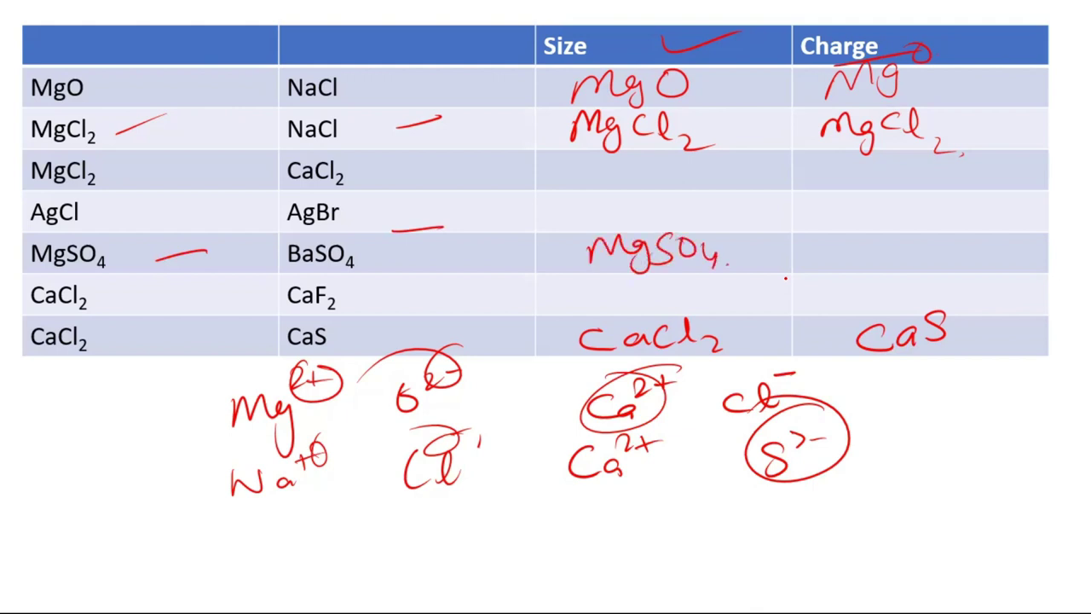
mouse_move(891, 254)
mouse_down()
mouse_move(929, 253)
mouse_move(886, 253)
mouse_up()
Step: Hide and restore the presenter view, then advance from the Ionization Energy slide to Electron Affinity
key(w)
right_click(514, 198)
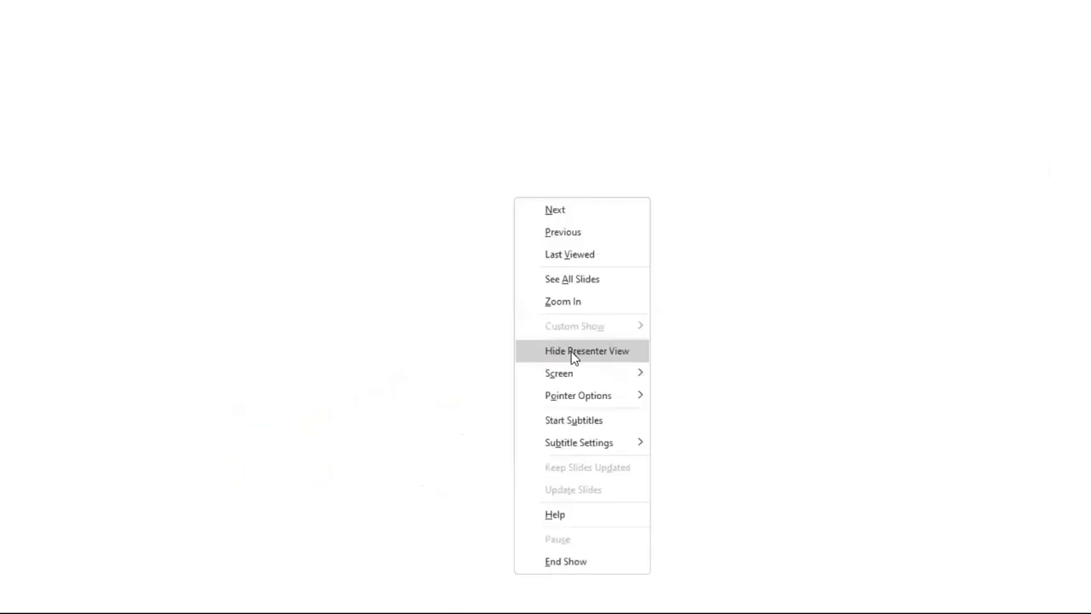
click(587, 350)
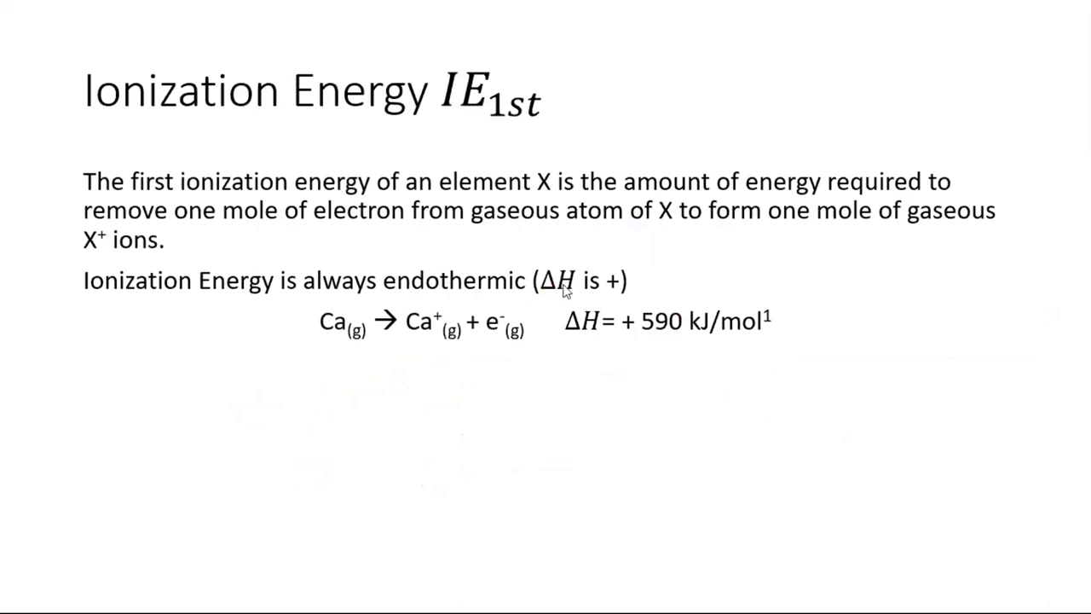
right_click(562, 291)
click(625, 350)
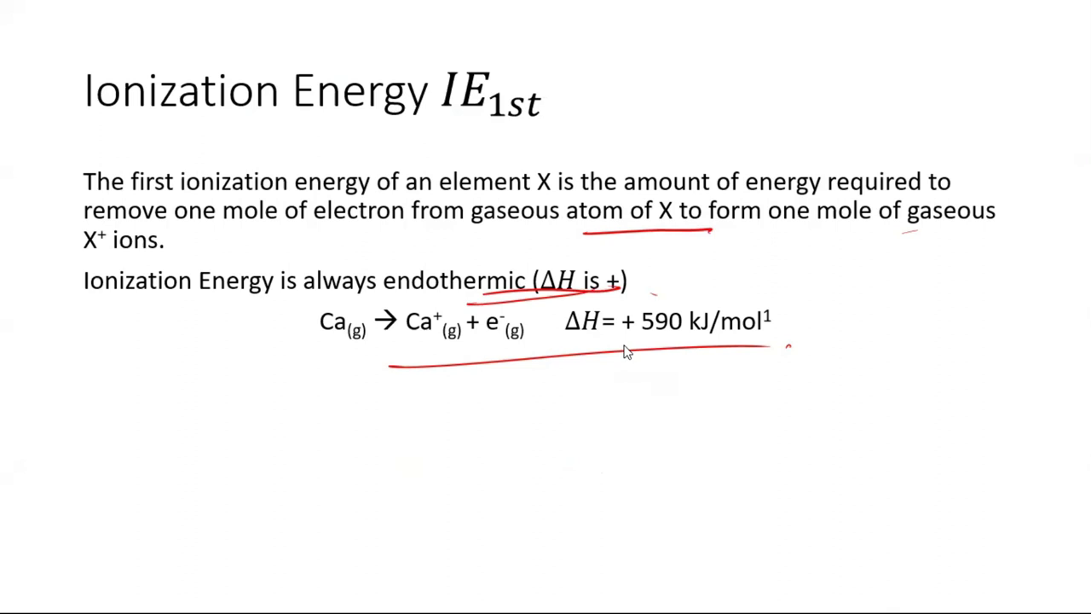
key(Right)
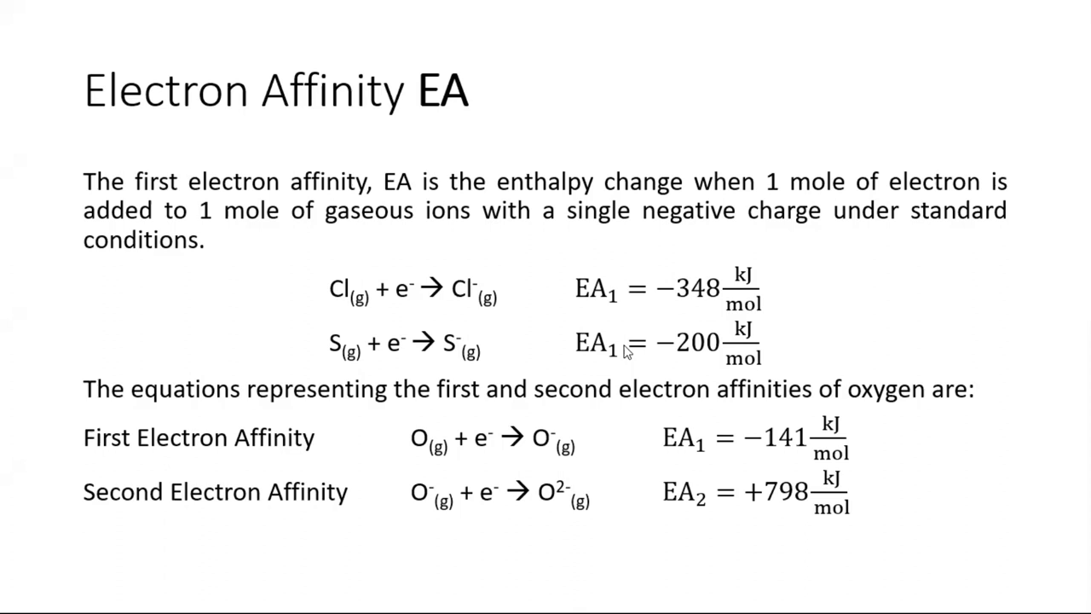
Step: Go to the next slide, which explains the second electron affinity
key(Right)
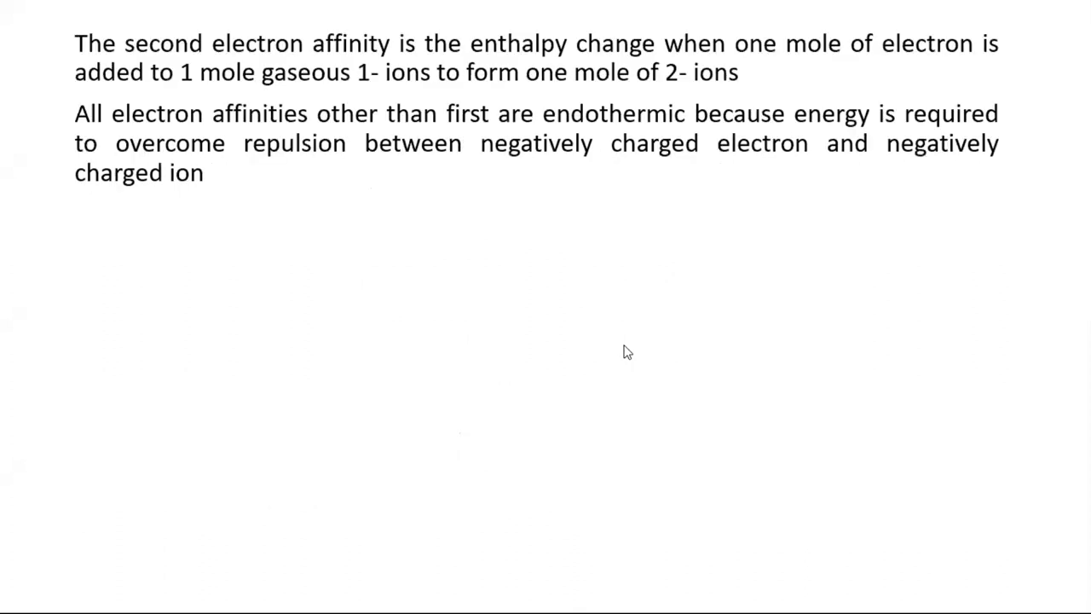